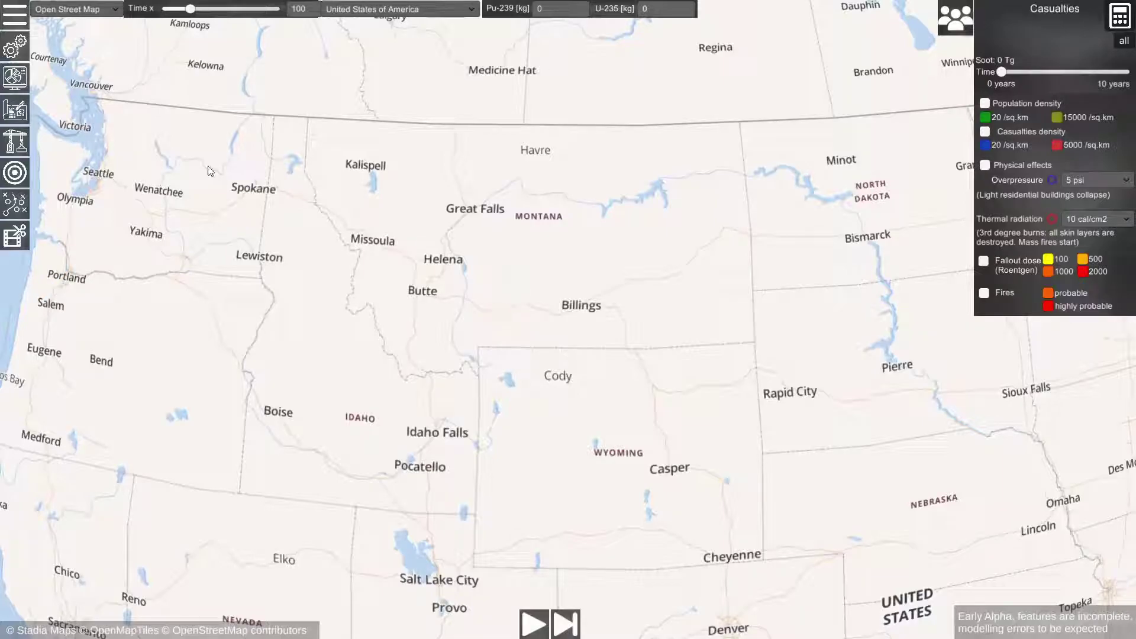
# Open the Unit placement dialog with the crane icon in the left toolbar.
pyautogui.click(18, 141)
# Choose silo control centers with the Minuteman SCC model and Minuteman III, W78 silos.
pyautogui.moveTo(542, 78); pyautogui.dragTo(194, 89)
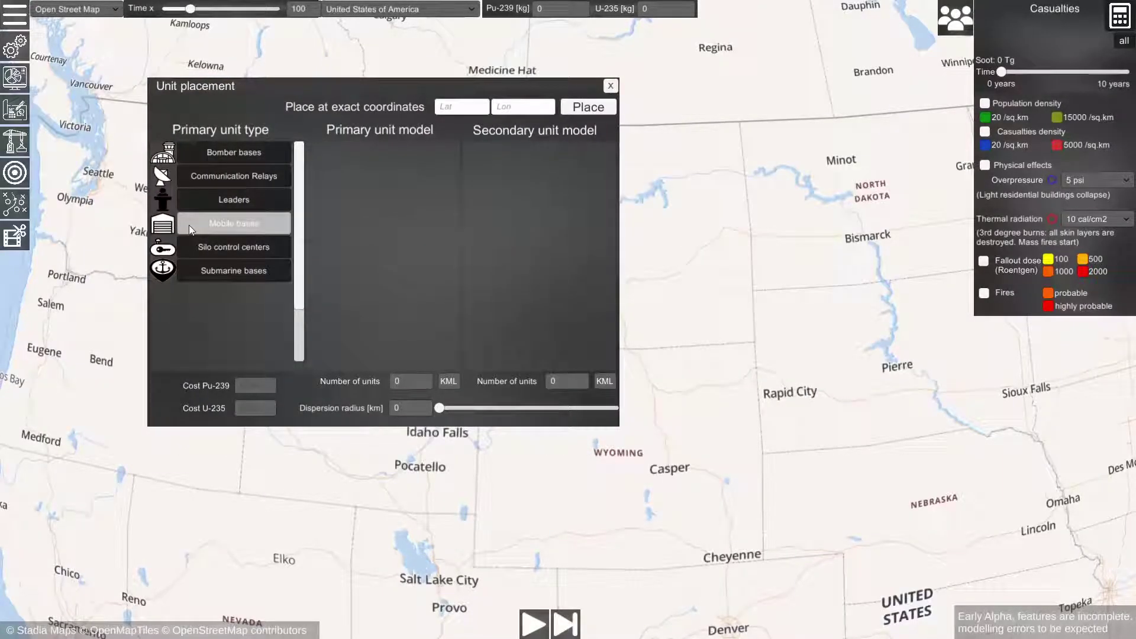
pyautogui.click(207, 245)
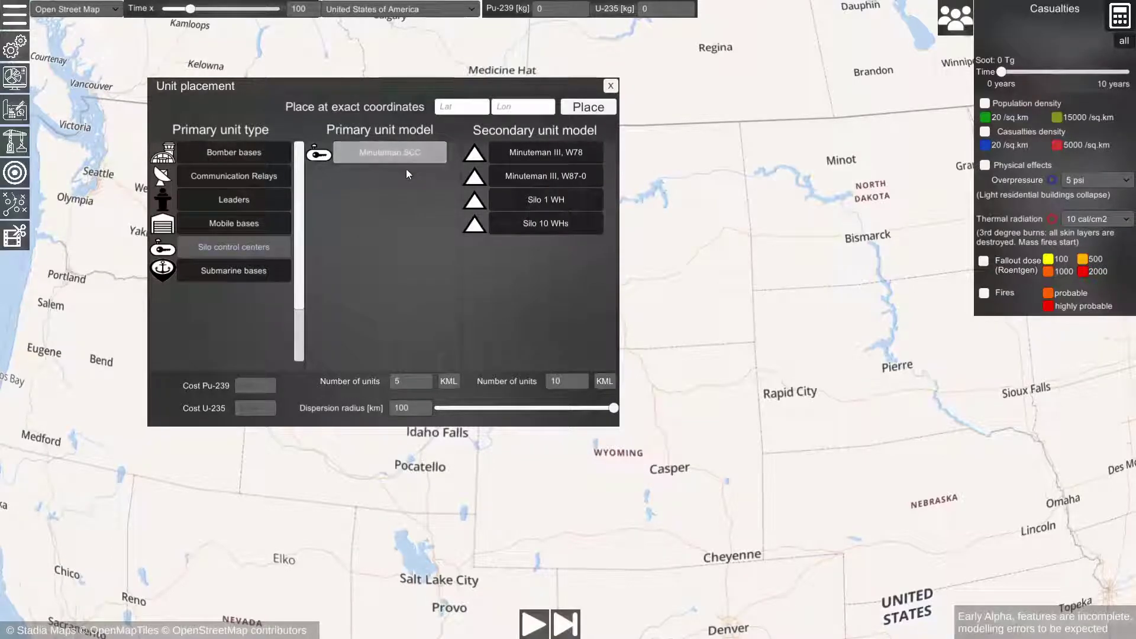
pyautogui.click(389, 149)
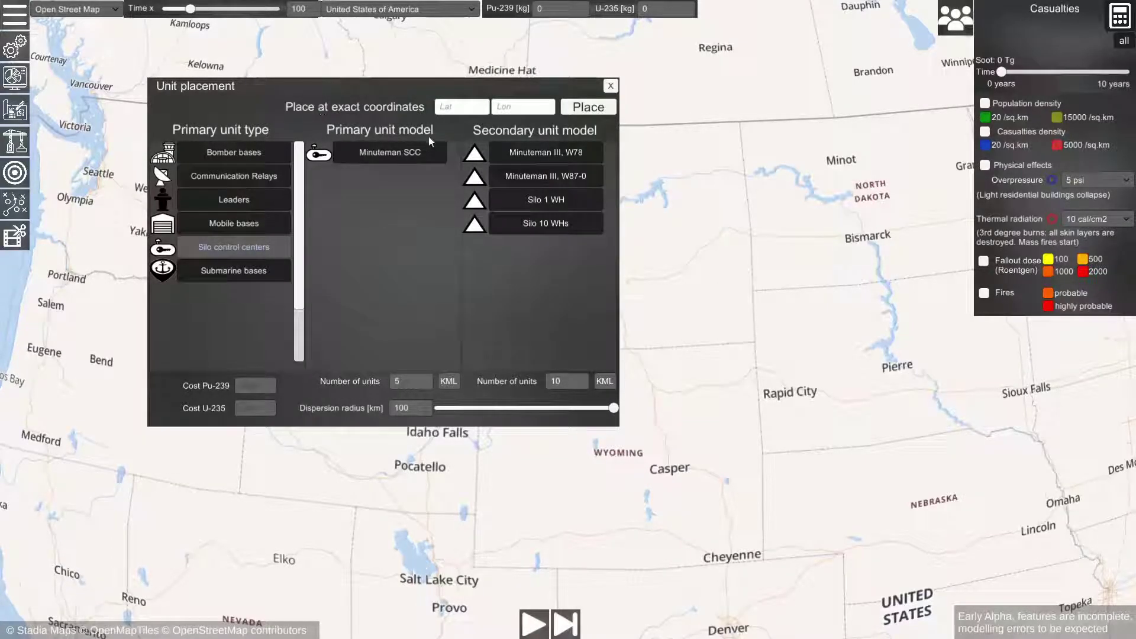
pyautogui.click(399, 153)
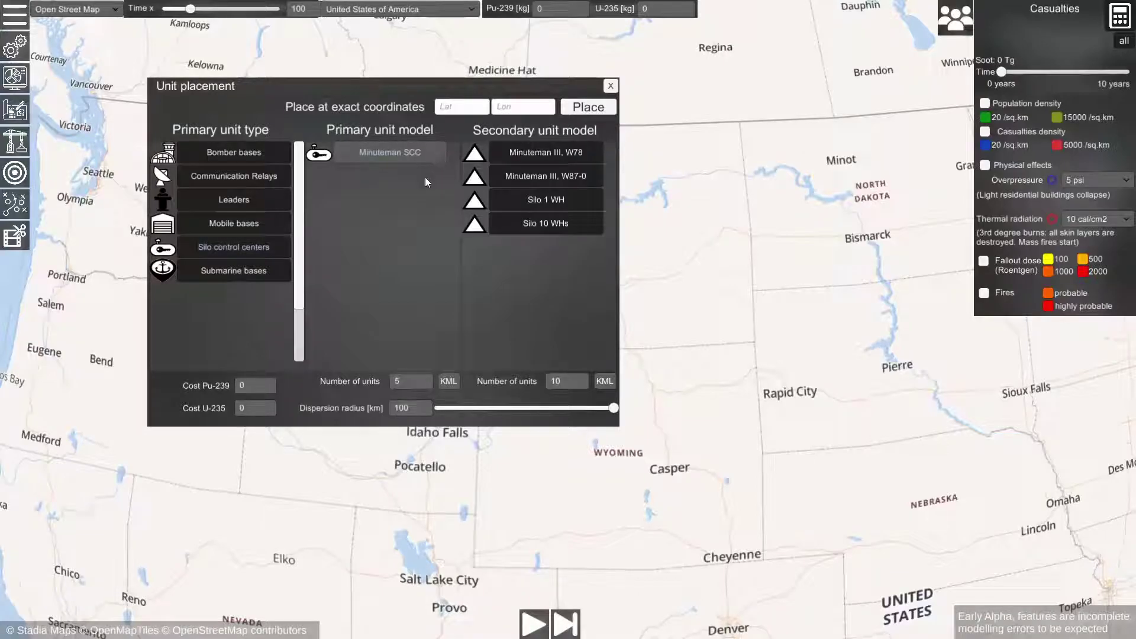
pyautogui.click(539, 152)
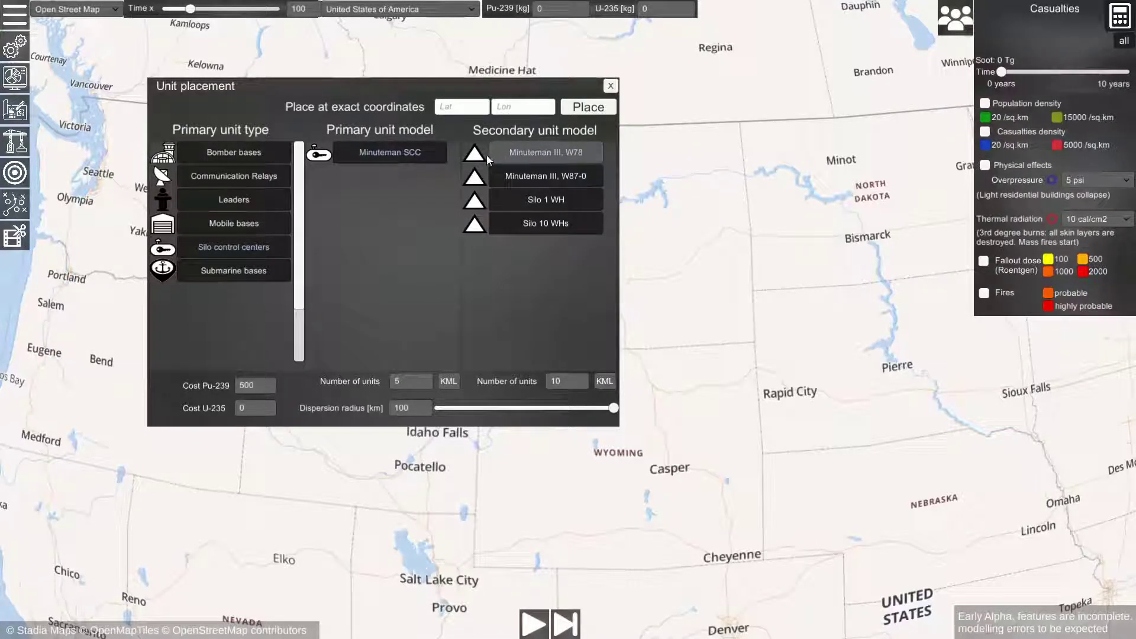
# Place a cluster of the Minuteman silo units on the map near Elko.
pyautogui.moveTo(417, 85); pyautogui.dragTo(322, 86)
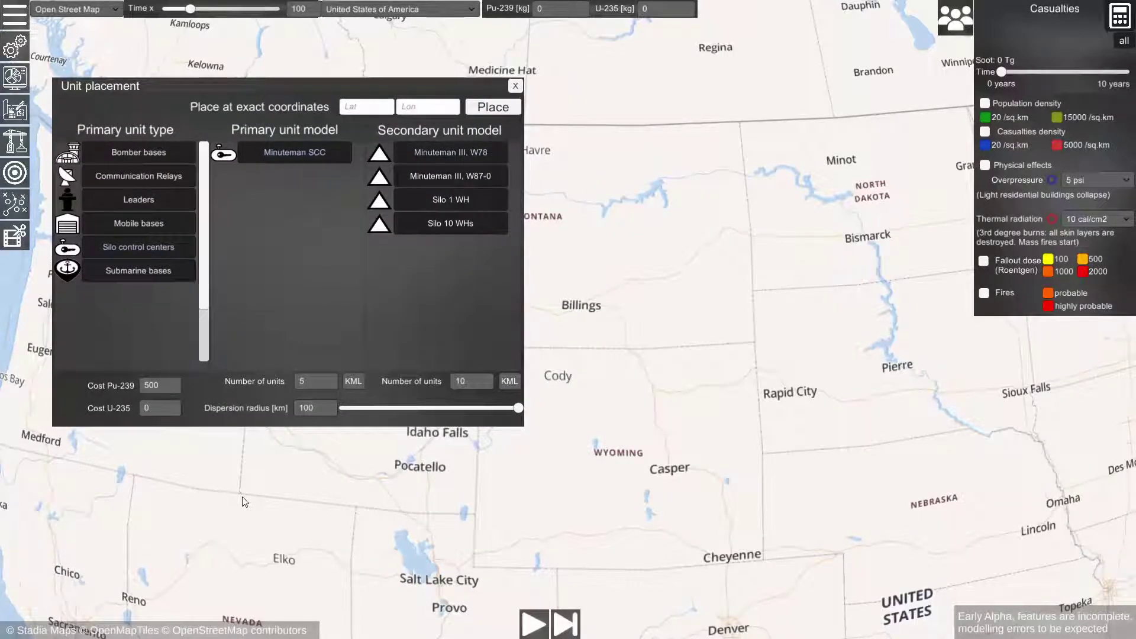
pyautogui.moveTo(240, 496); pyautogui.dragTo(245, 494)
pyautogui.click(286, 502)
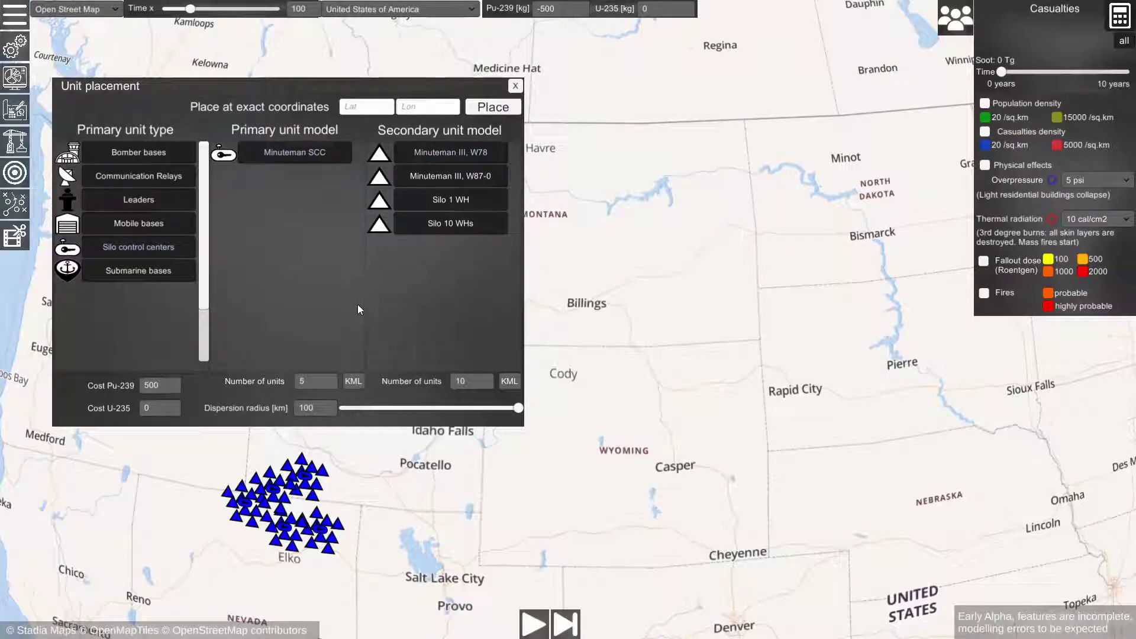
# Load a KML file and browse US ICBM Sites > Minuteman / Peacekeeper > Minot AFB ND > A Sector.
pyautogui.click(352, 381)
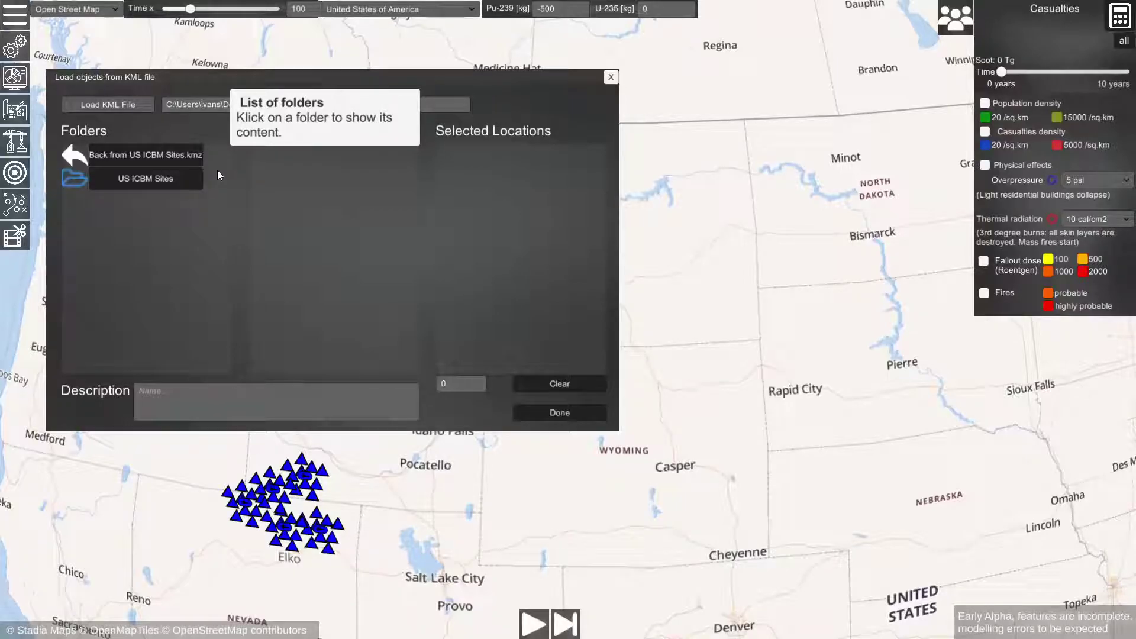
pyautogui.click(136, 181)
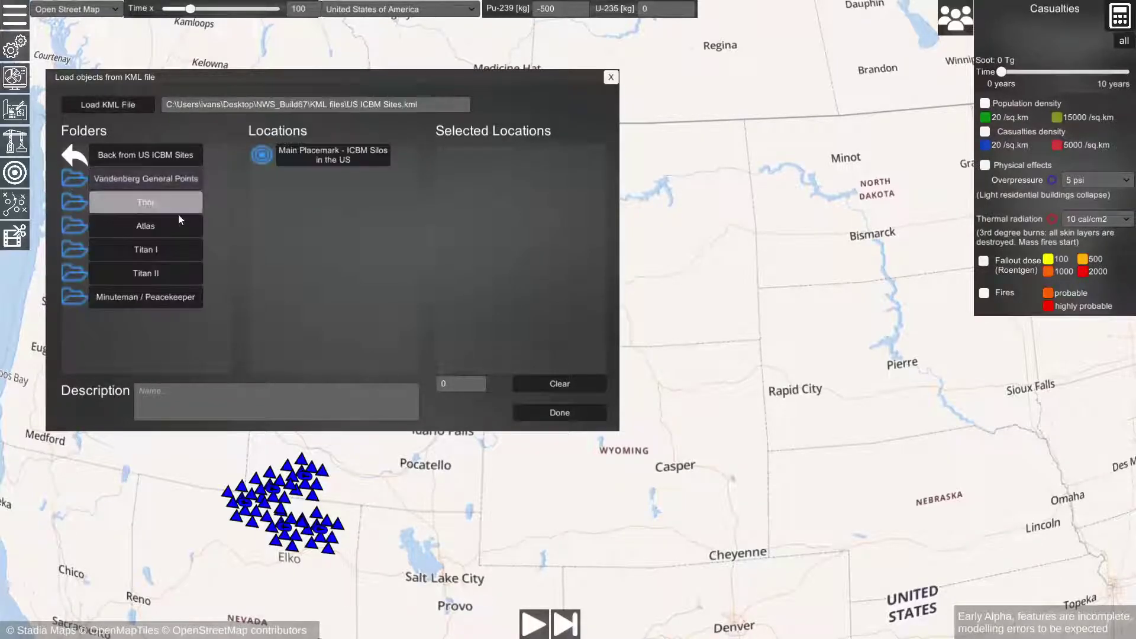
pyautogui.click(121, 301)
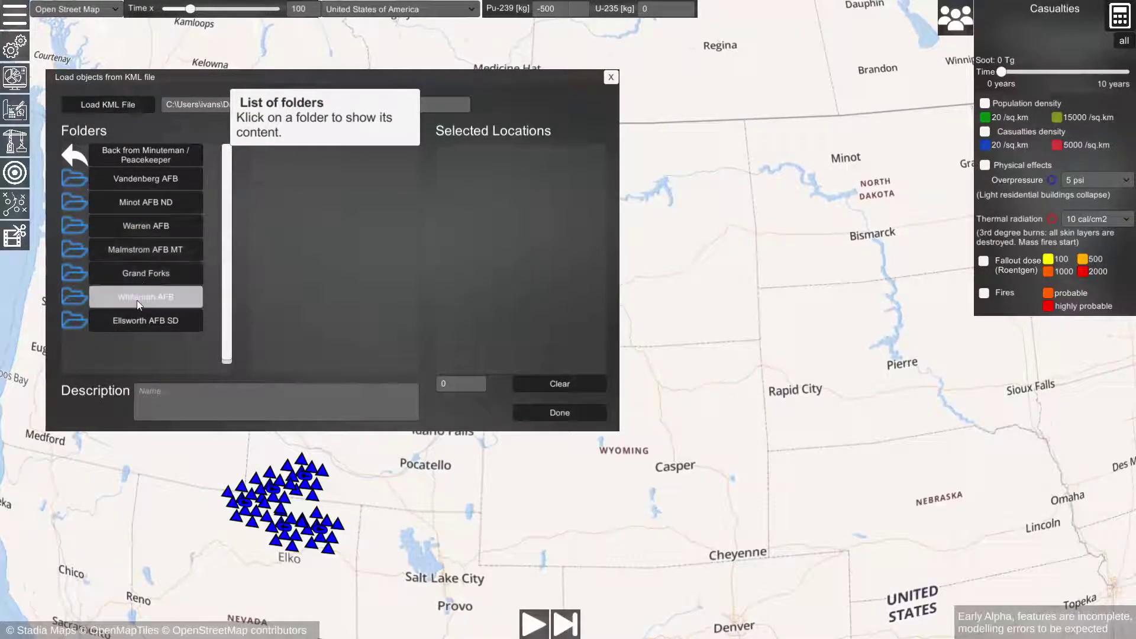
pyautogui.click(133, 205)
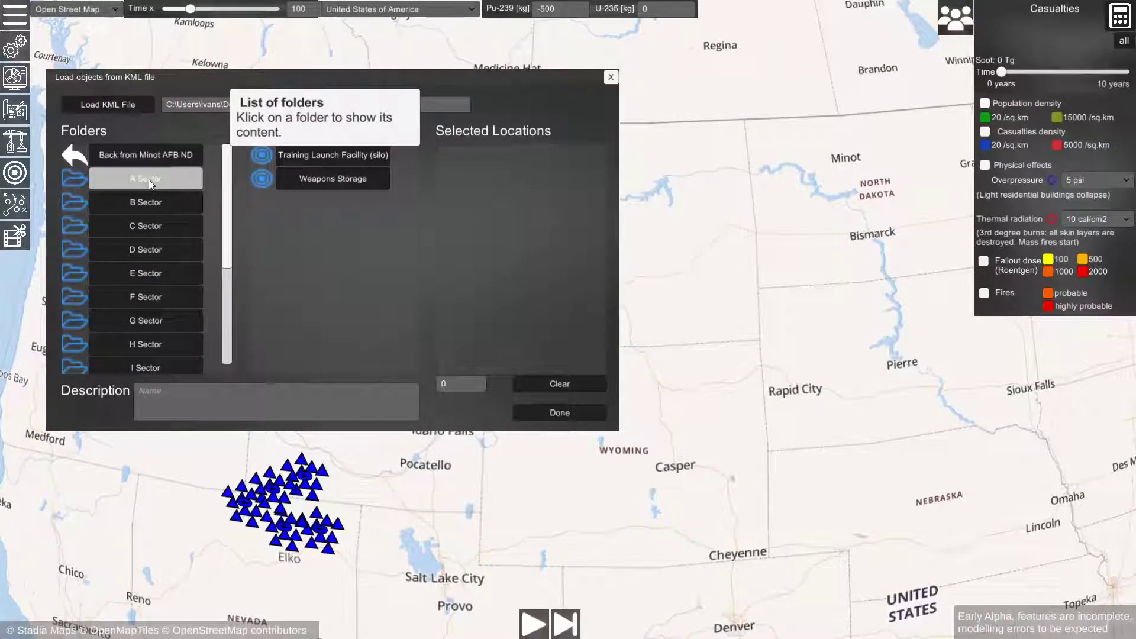
pyautogui.scroll(-1, 155, 203)
pyautogui.scroll(1, 155, 205)
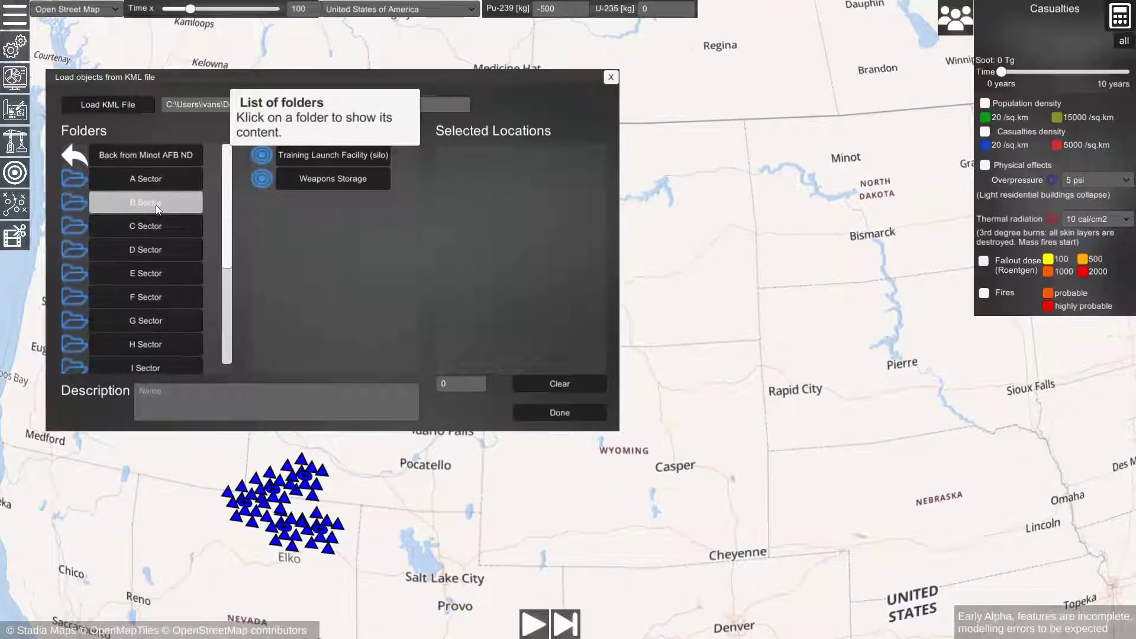
pyautogui.click(148, 179)
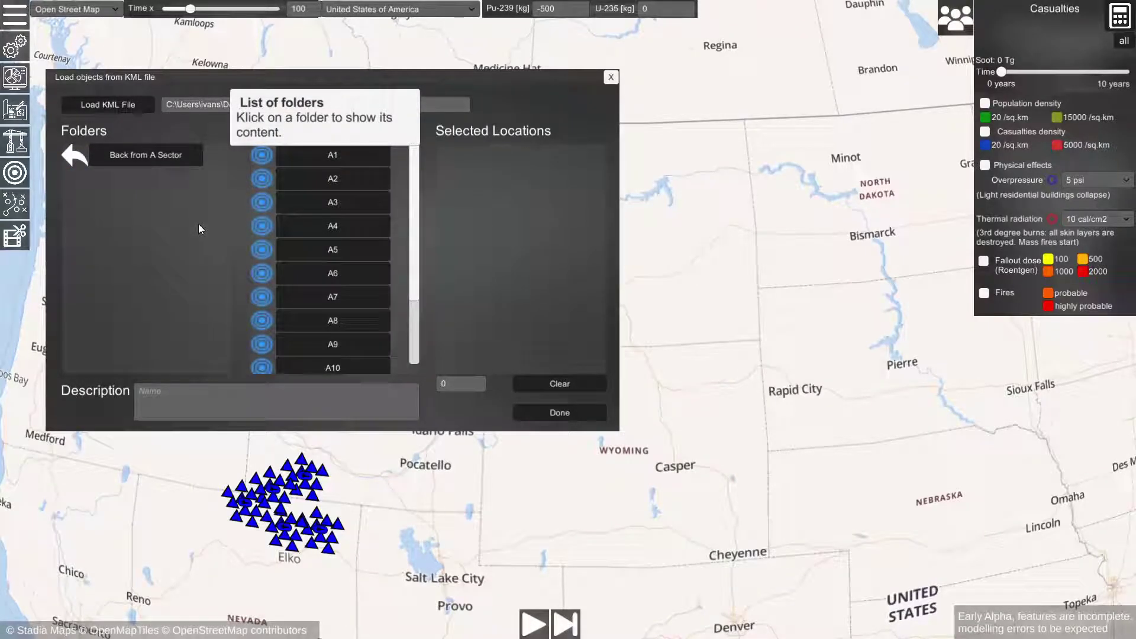
# Select A1, the Minuteman III Launch Control Center at 47.96706, -100.5814, as the placement location.
pyautogui.click(328, 152)
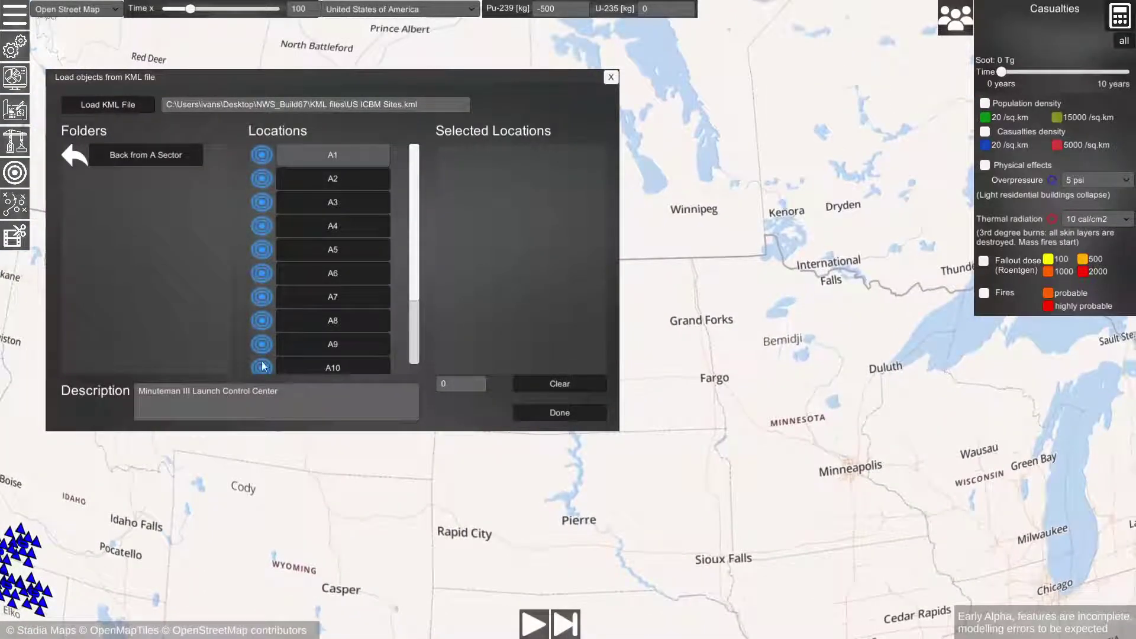
pyautogui.click(338, 186)
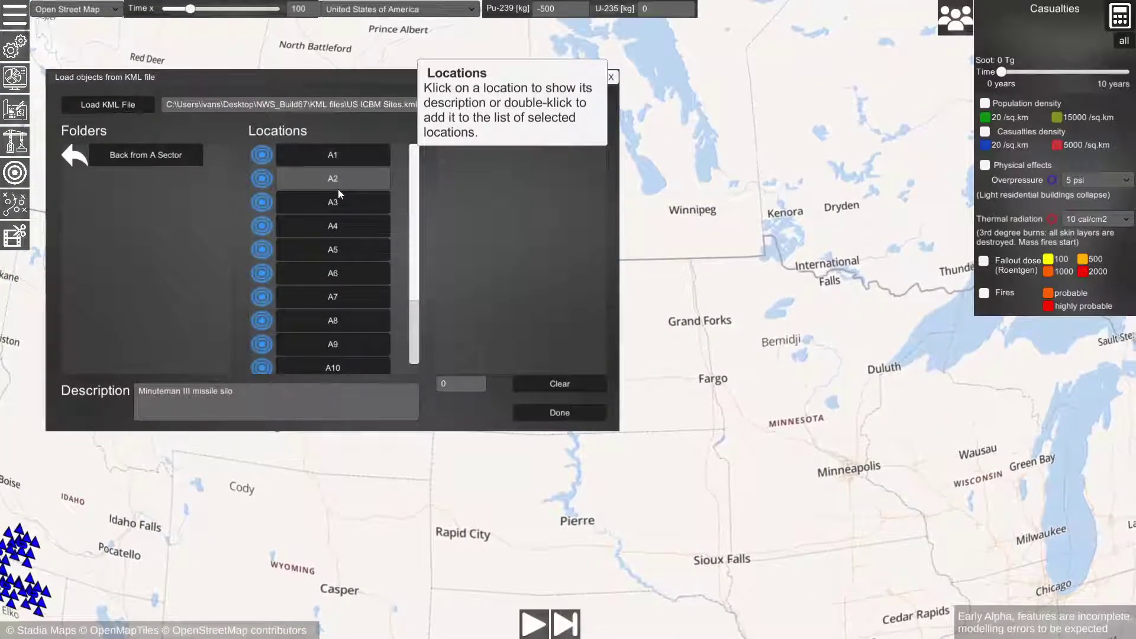
pyautogui.click(451, 82)
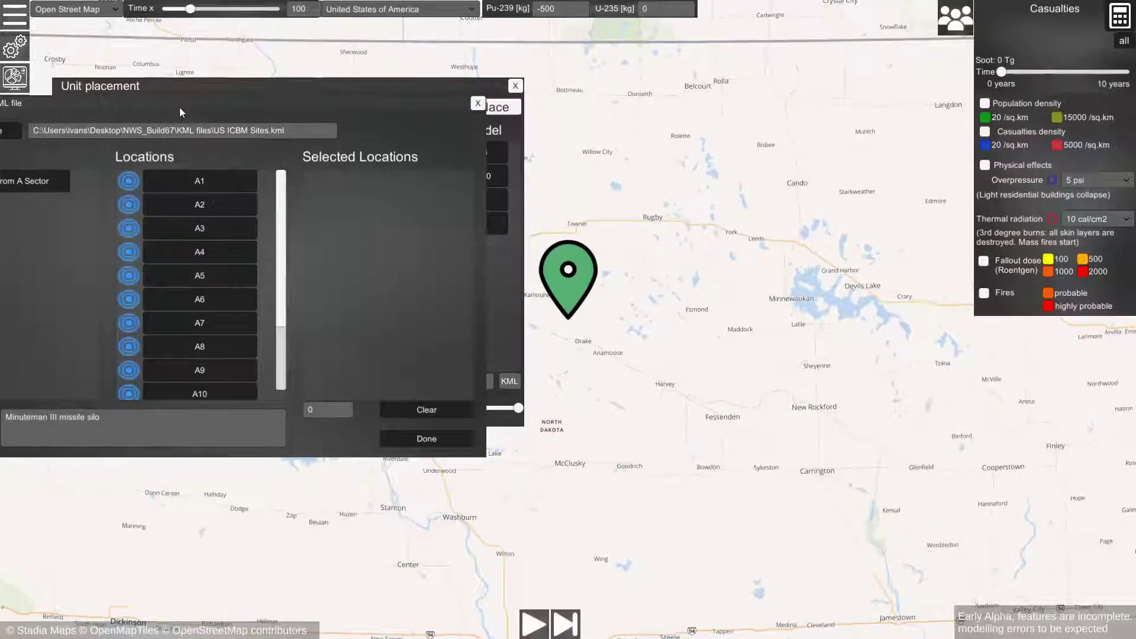
pyautogui.moveTo(180, 111); pyautogui.dragTo(275, 94)
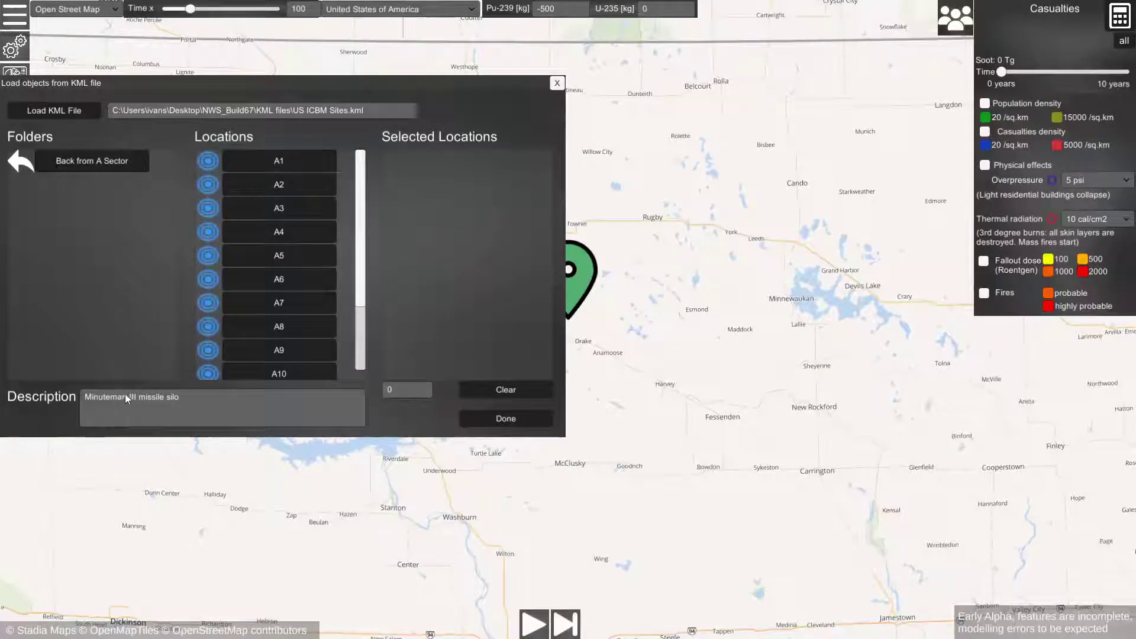
pyautogui.moveTo(467, 77); pyautogui.dragTo(368, 75)
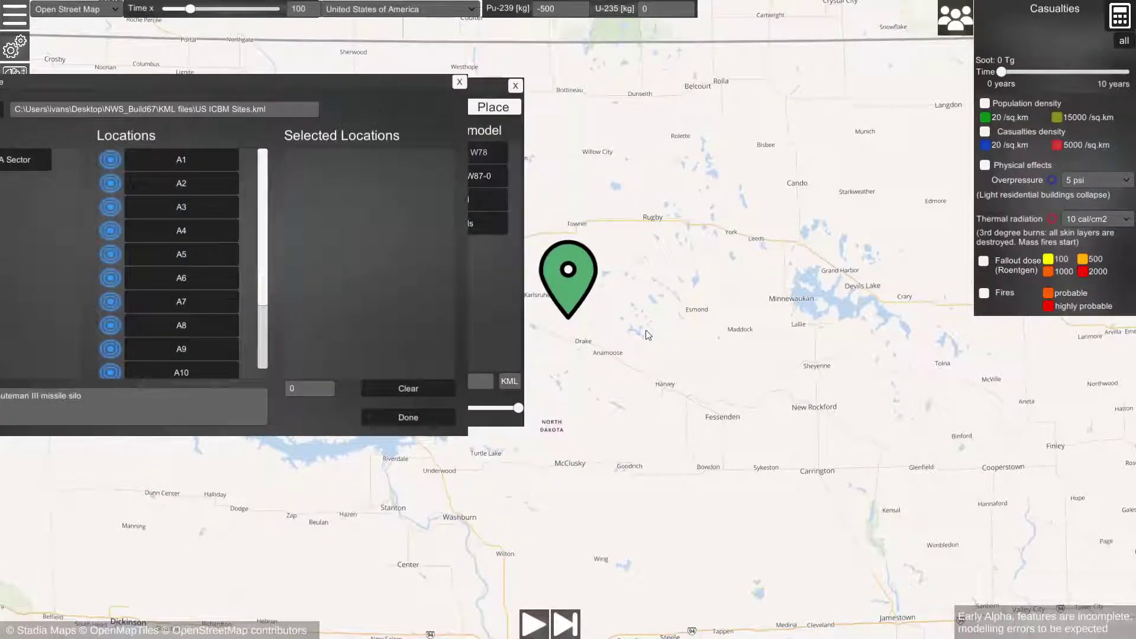
pyautogui.scroll(3, 583, 313)
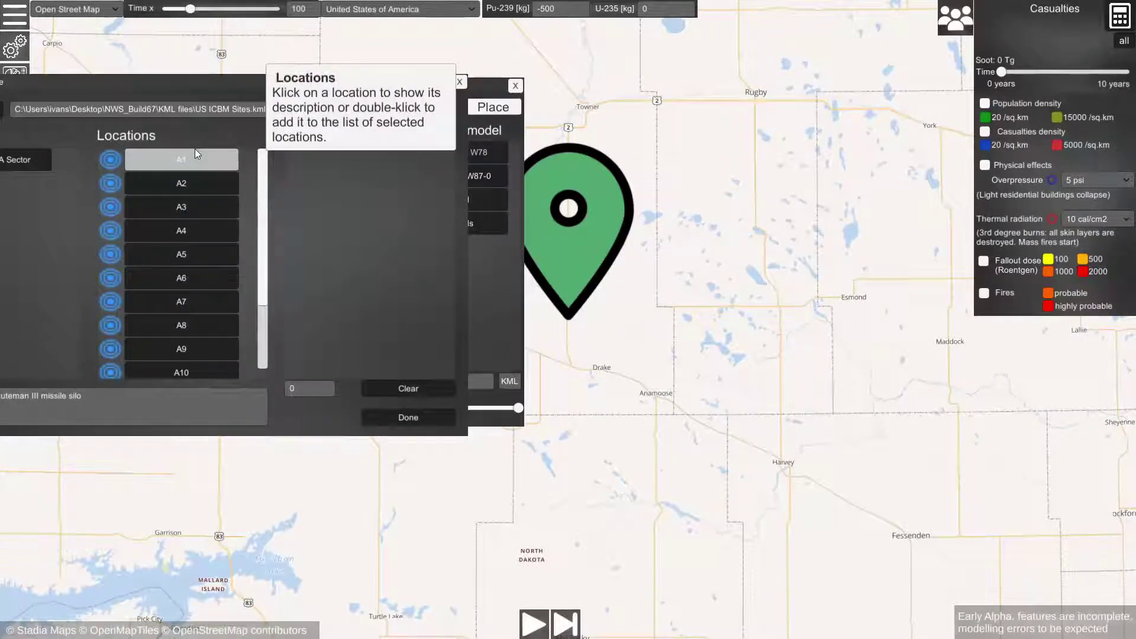
pyautogui.click(177, 159)
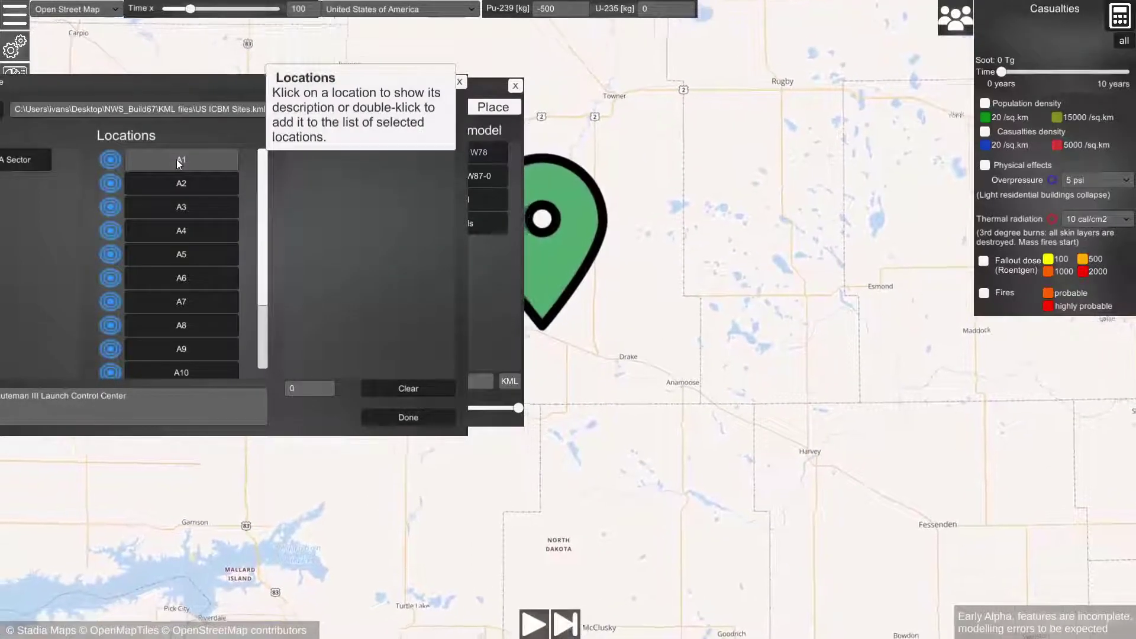
pyautogui.doubleClick(176, 158)
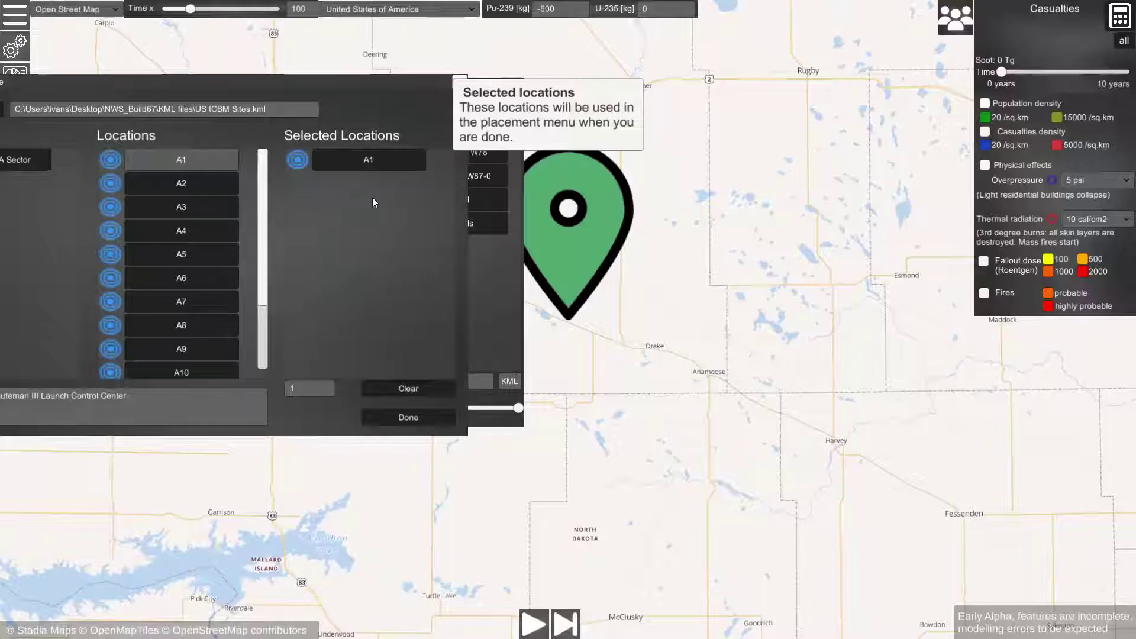
pyautogui.click(391, 416)
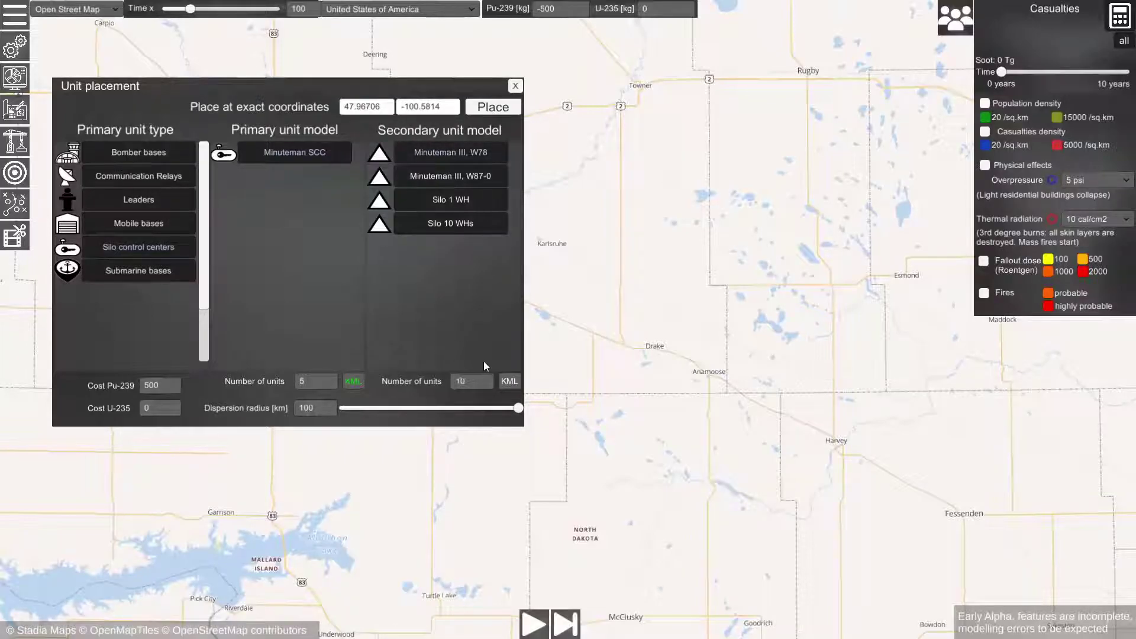
# Reopen the KML list, clear A1, and add silo sites A2 through A5.
pyautogui.click(510, 382)
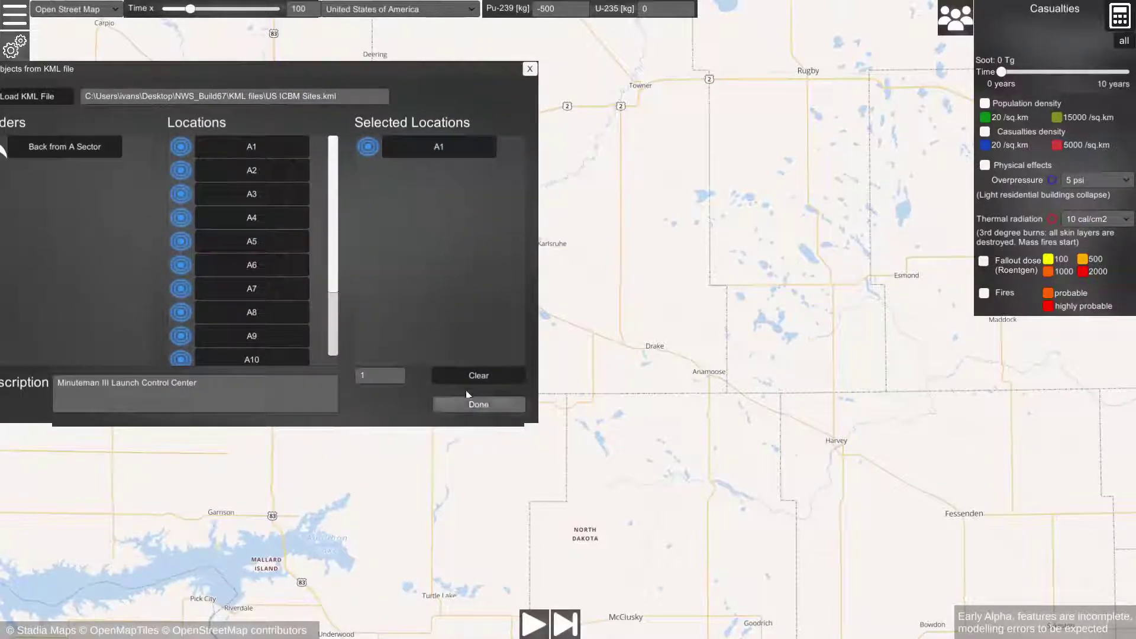
pyautogui.click(463, 378)
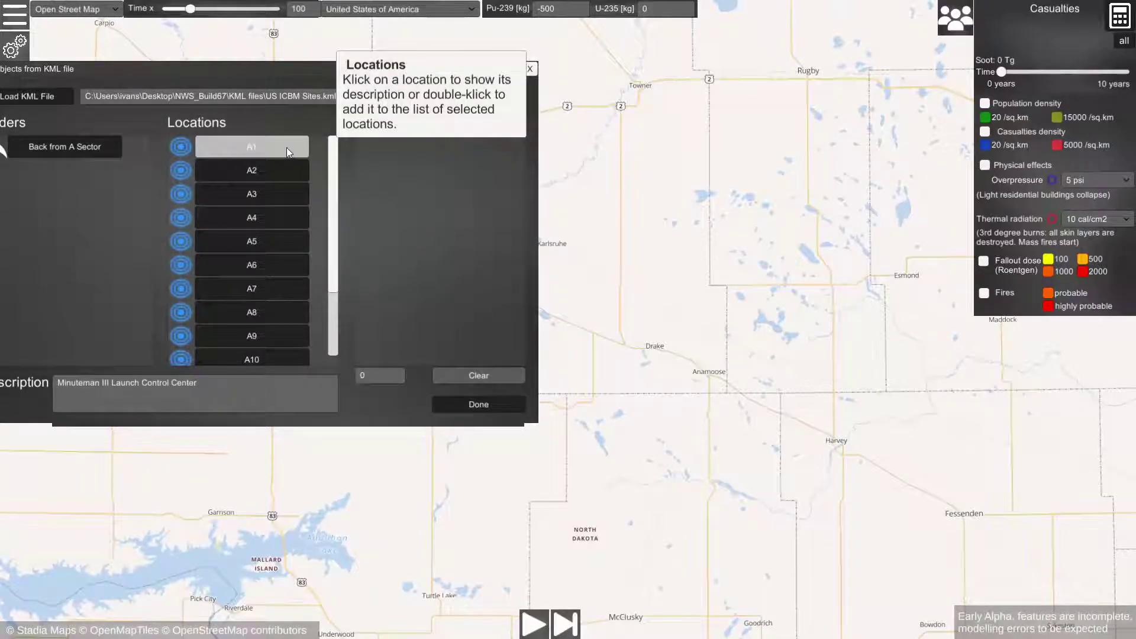
pyautogui.click(244, 171)
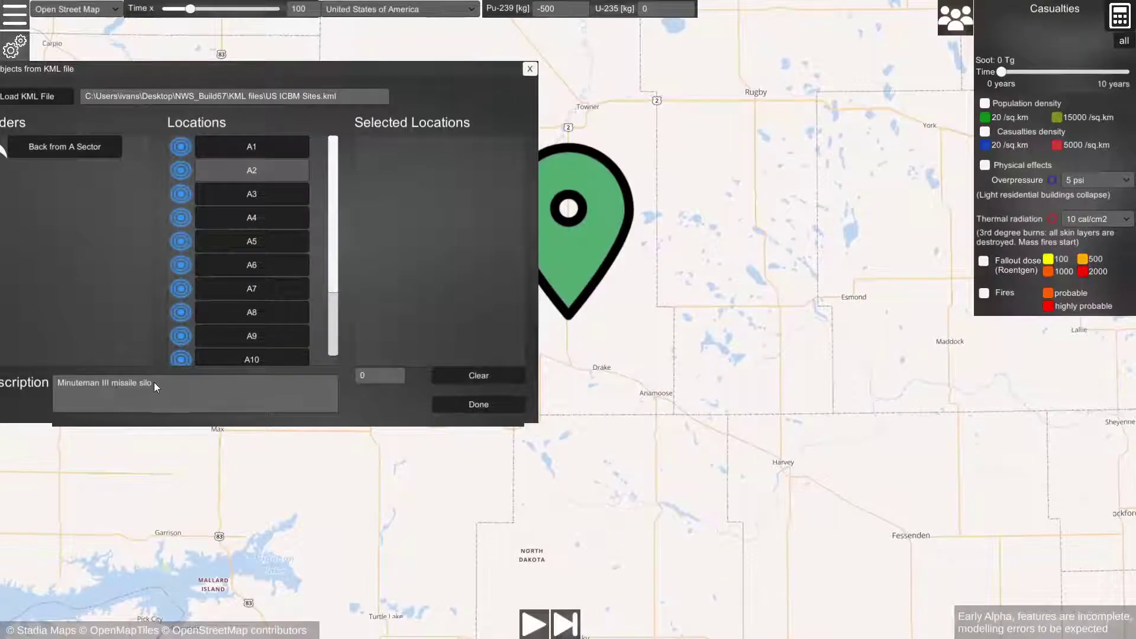
pyautogui.doubleClick(257, 174)
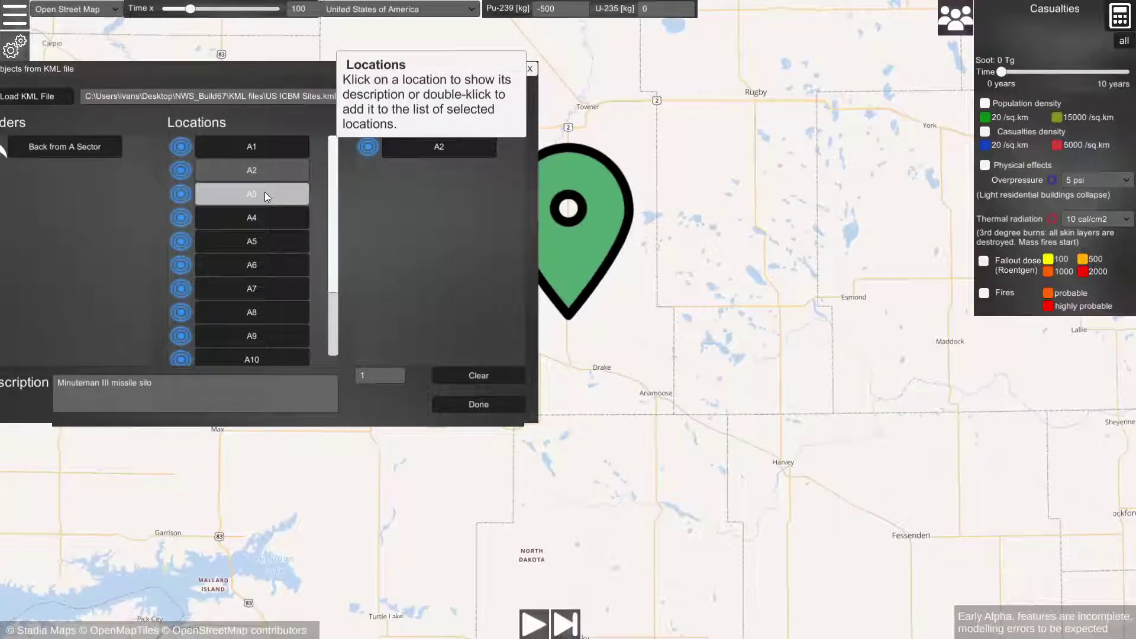
pyautogui.doubleClick(265, 192)
pyautogui.doubleClick(255, 218)
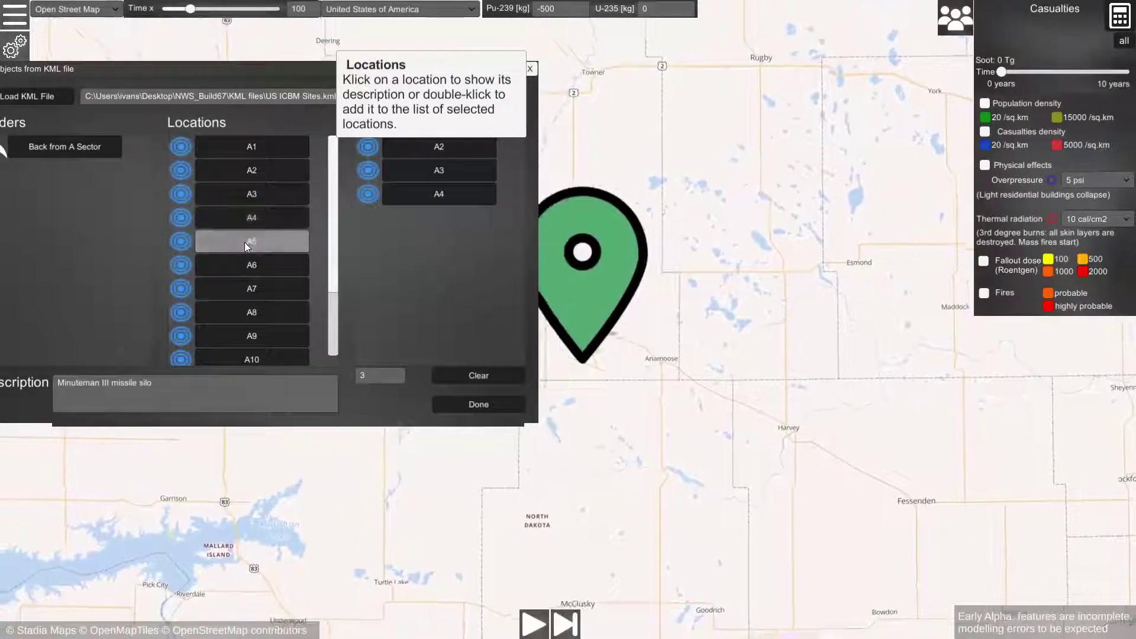
pyautogui.doubleClick(244, 243)
# Add silo sites A6 through A11 and finish the ten-location selection.
pyautogui.doubleClick(249, 263)
pyautogui.doubleClick(252, 287)
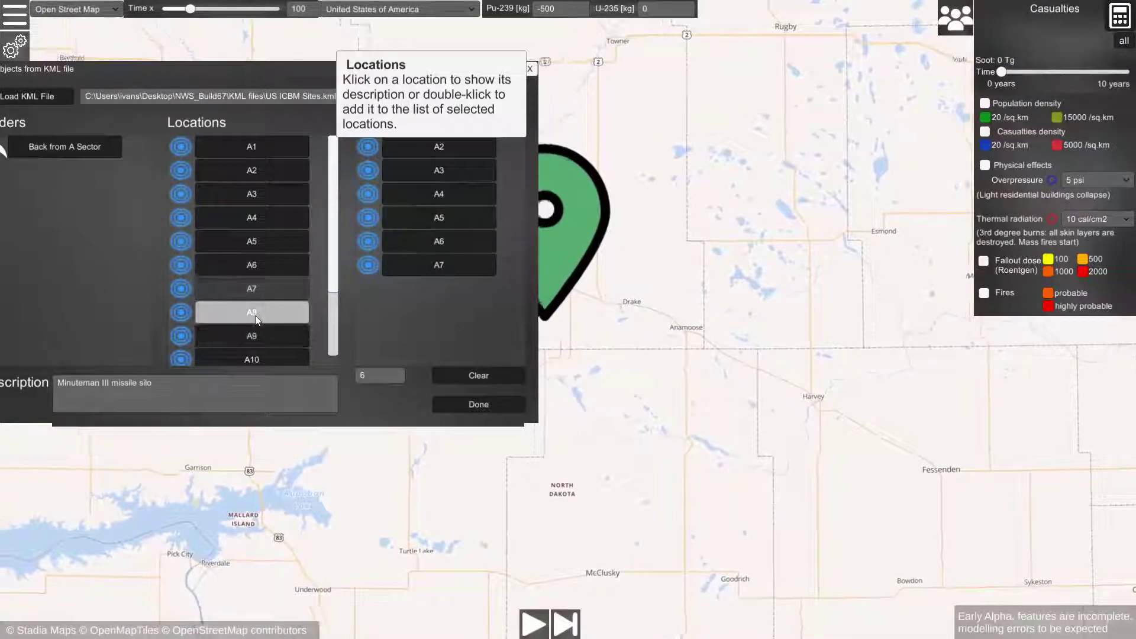
pyautogui.doubleClick(255, 314)
pyautogui.doubleClick(255, 334)
pyautogui.doubleClick(248, 357)
pyautogui.scroll(-2, 287, 277)
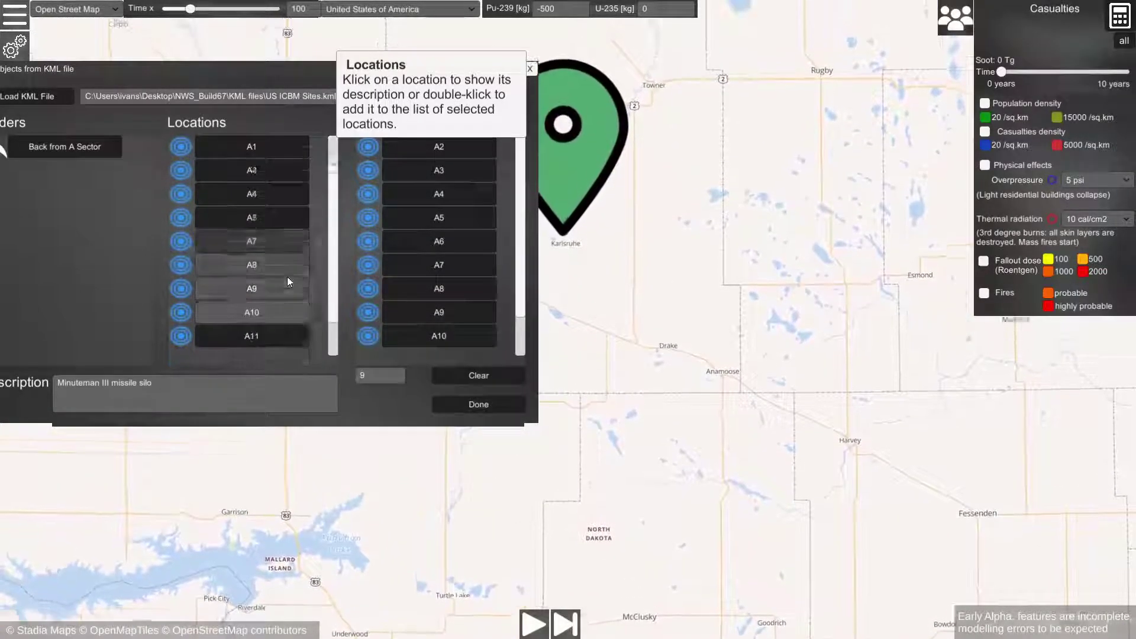
pyautogui.doubleClick(270, 325)
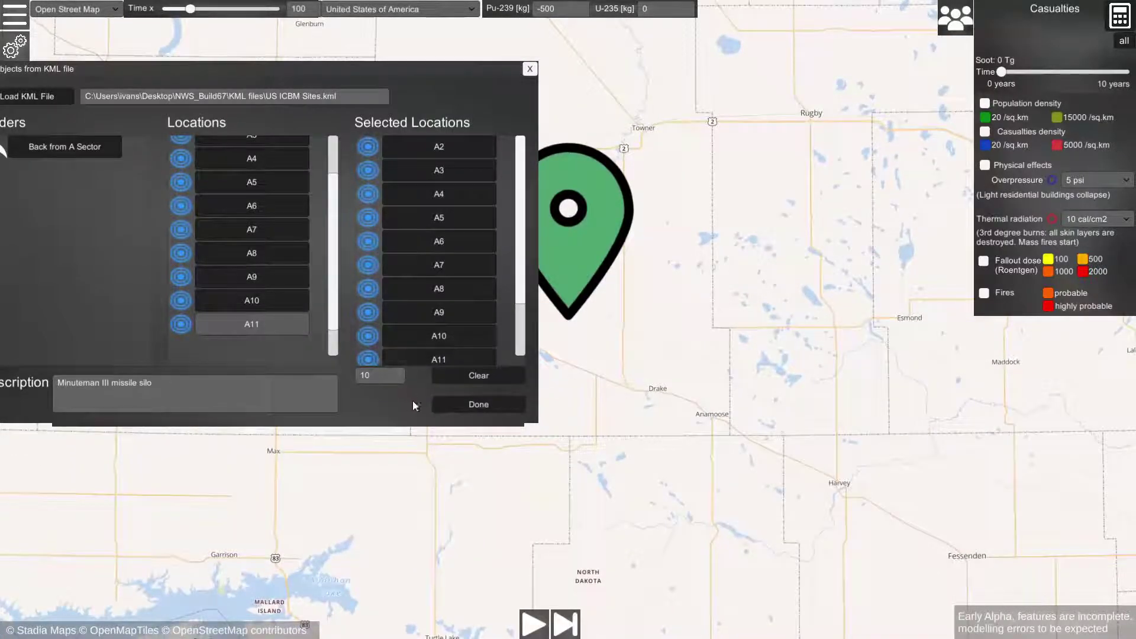
pyautogui.click(474, 408)
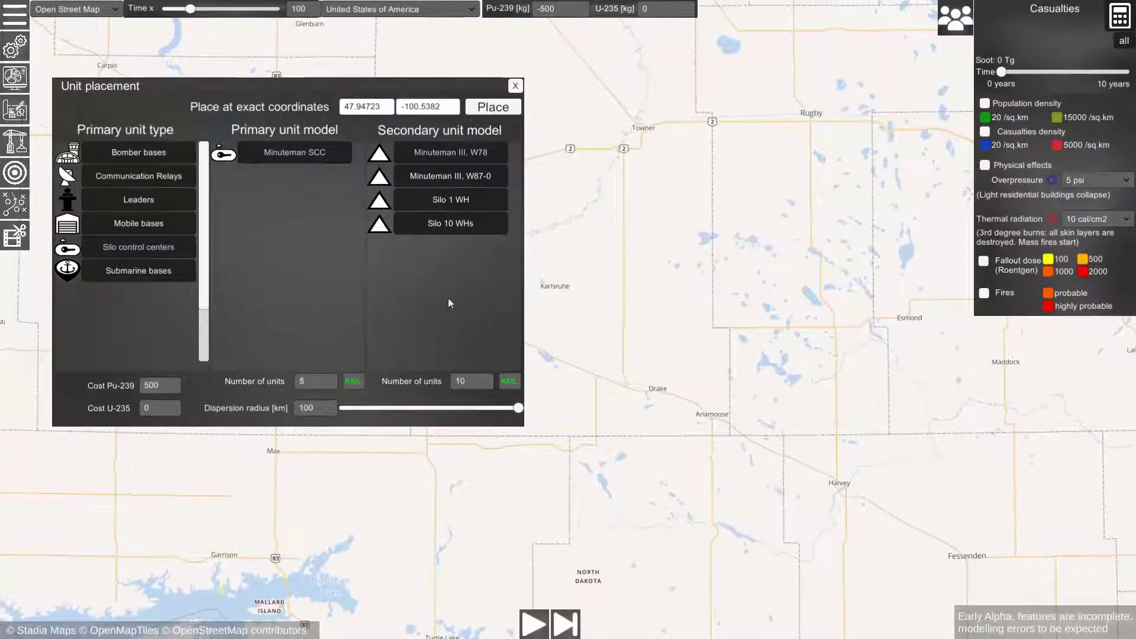
# Place the Minuteman SCC and ten Minuteman III silos around Drake, North Dakota, and centre them.
pyautogui.moveTo(421, 138); pyautogui.dragTo(306, 196)
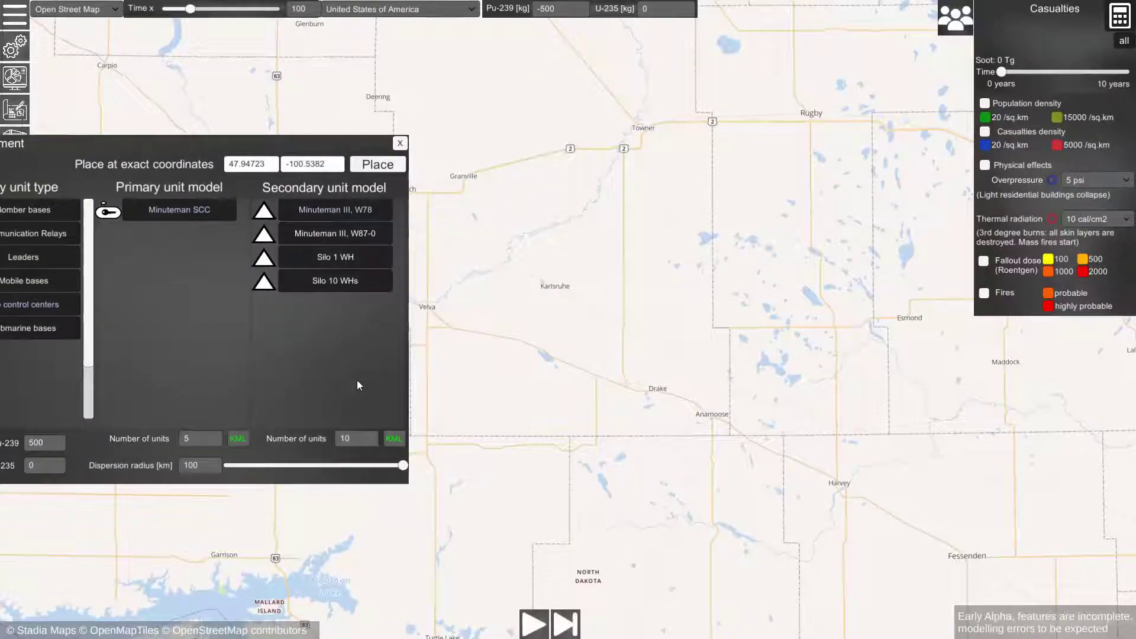
pyautogui.click(375, 166)
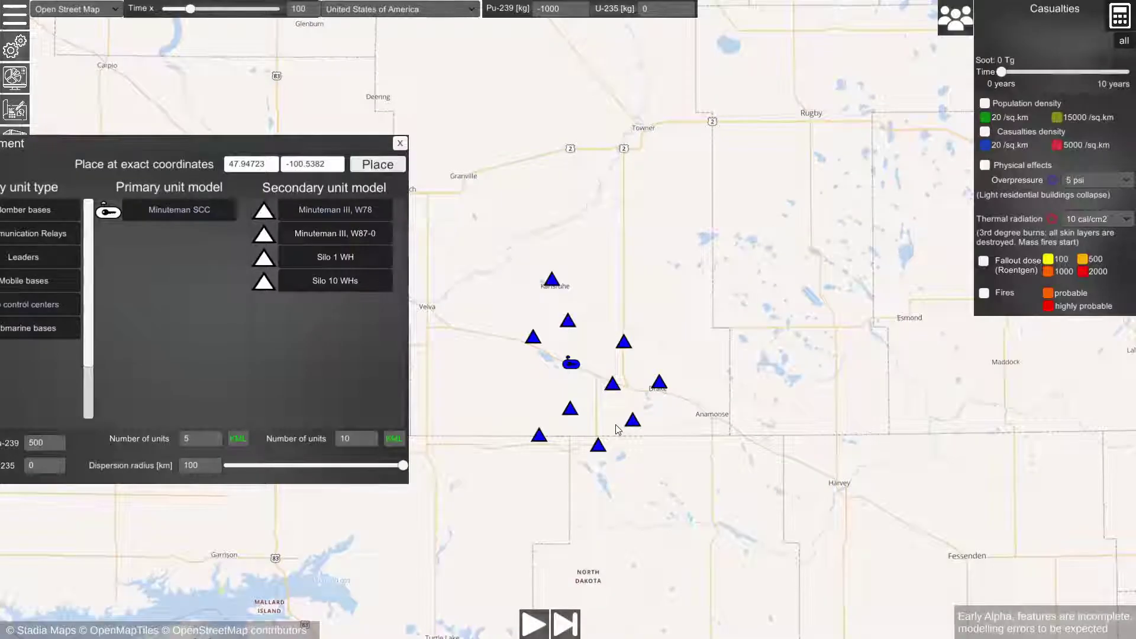
pyautogui.scroll(2, 617, 430)
pyautogui.moveTo(617, 430); pyautogui.dragTo(628, 343)
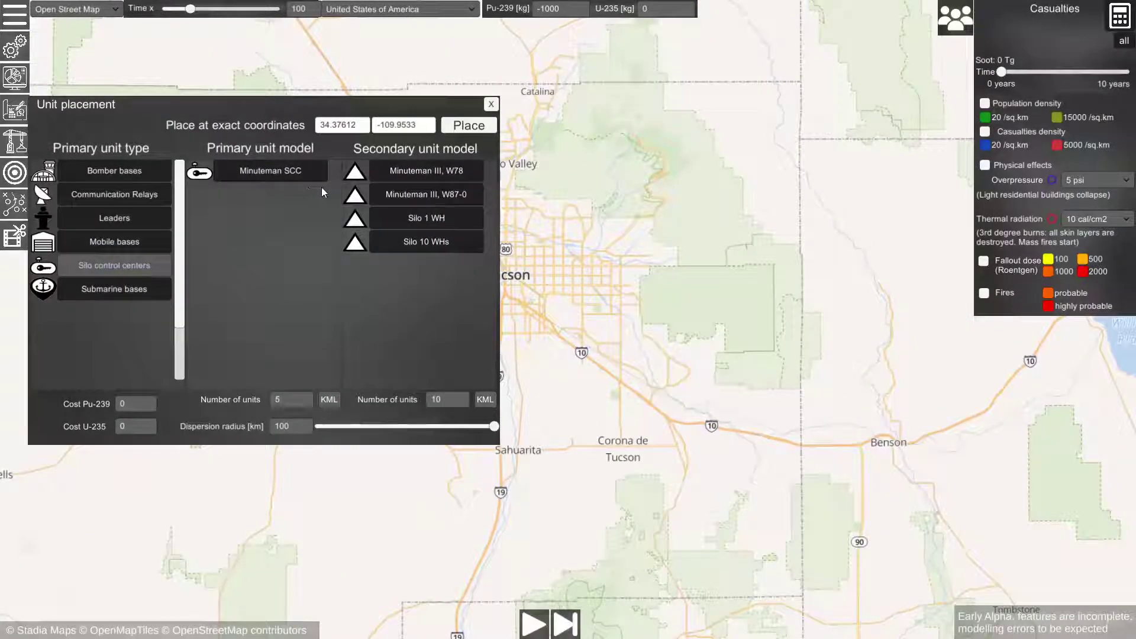
# Switch the unit type to bomber bases with F35-B12 aircraft and load locations from KML.
pyautogui.click(313, 172)
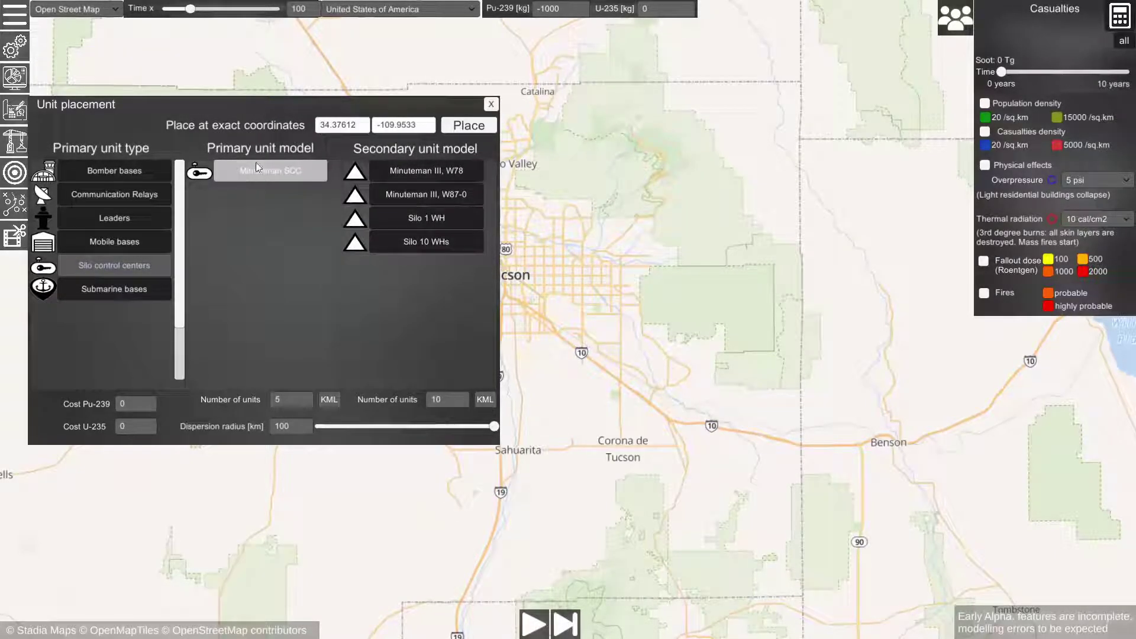
pyautogui.click(100, 170)
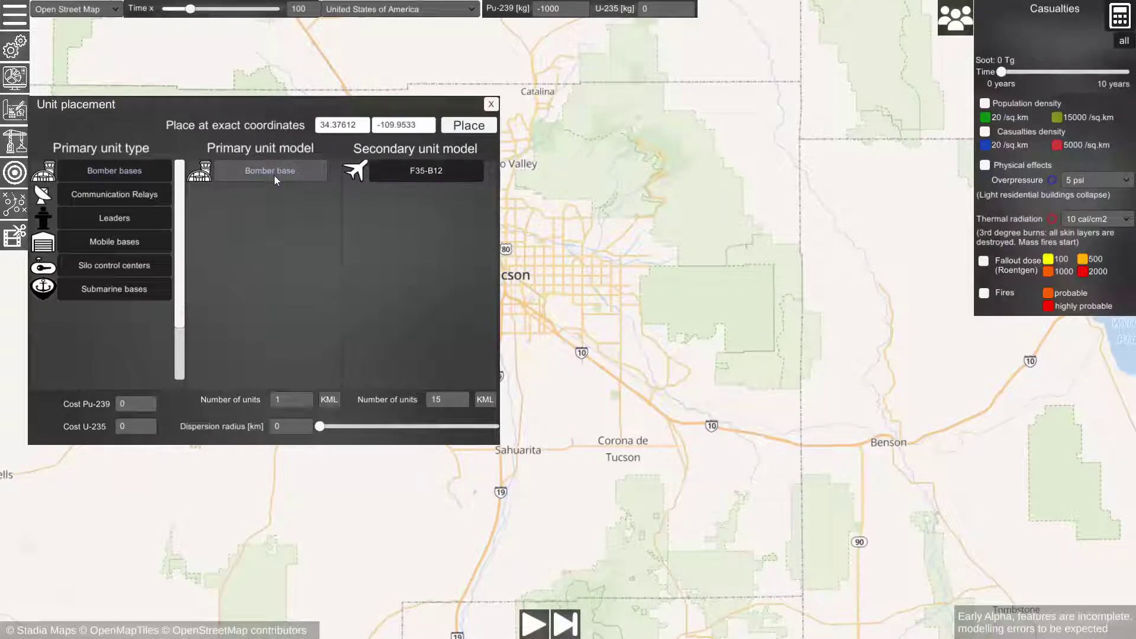
pyautogui.click(445, 173)
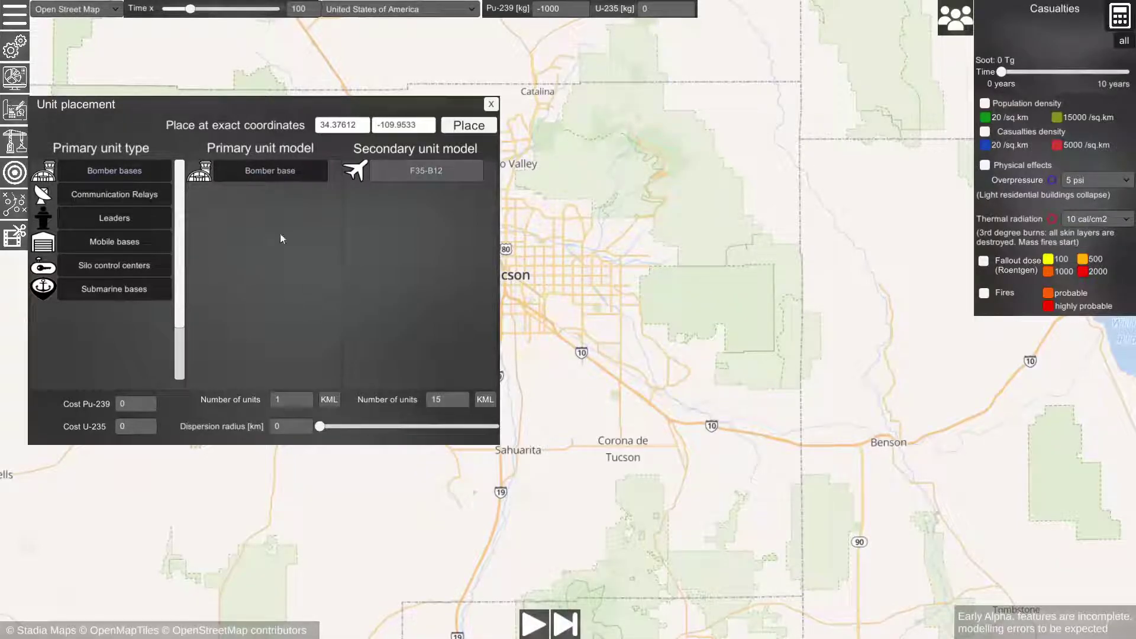
pyautogui.click(328, 400)
# From the South West Quadrant folder, clear the selection and add Beale, Buckley and Creech Air Force Bases.
pyautogui.moveTo(393, 61); pyautogui.dragTo(377, 131)
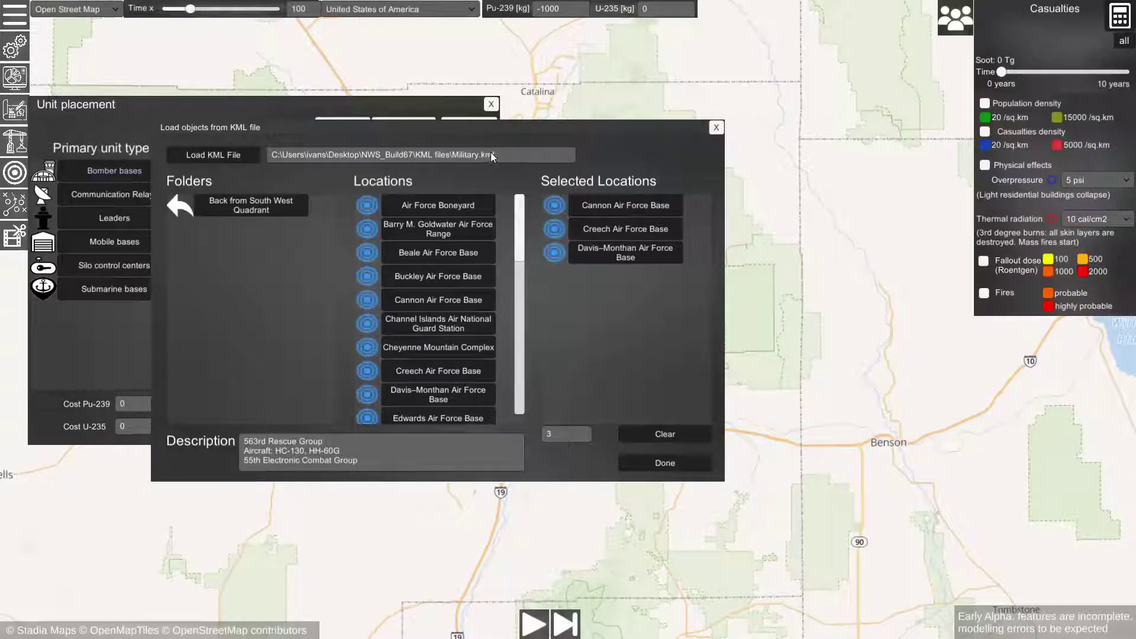
pyautogui.click(251, 206)
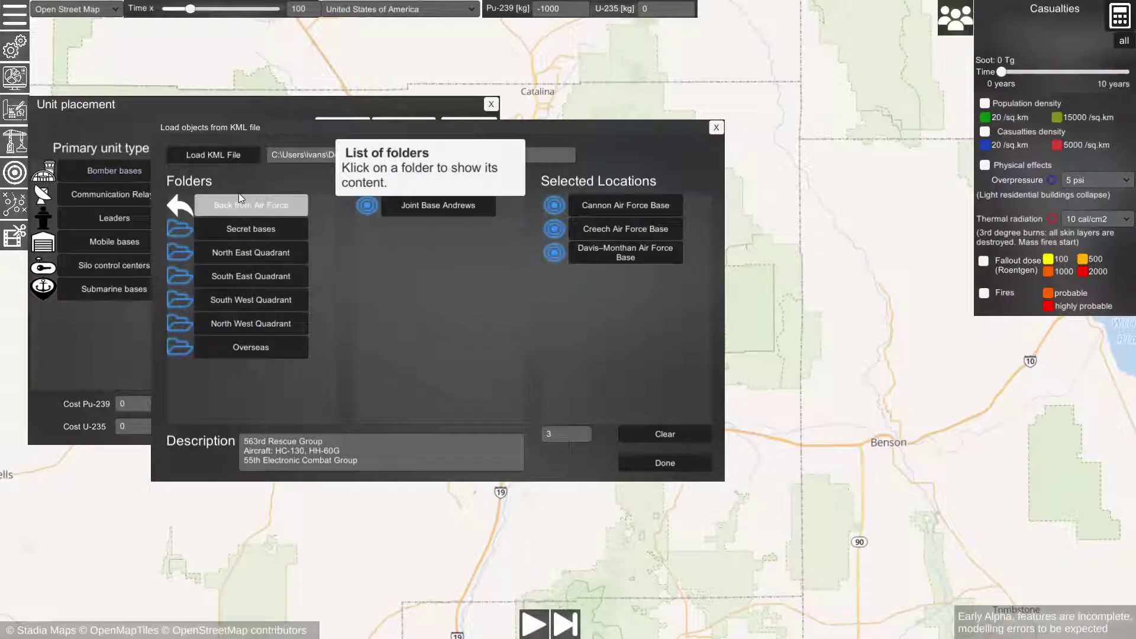
pyautogui.click(263, 304)
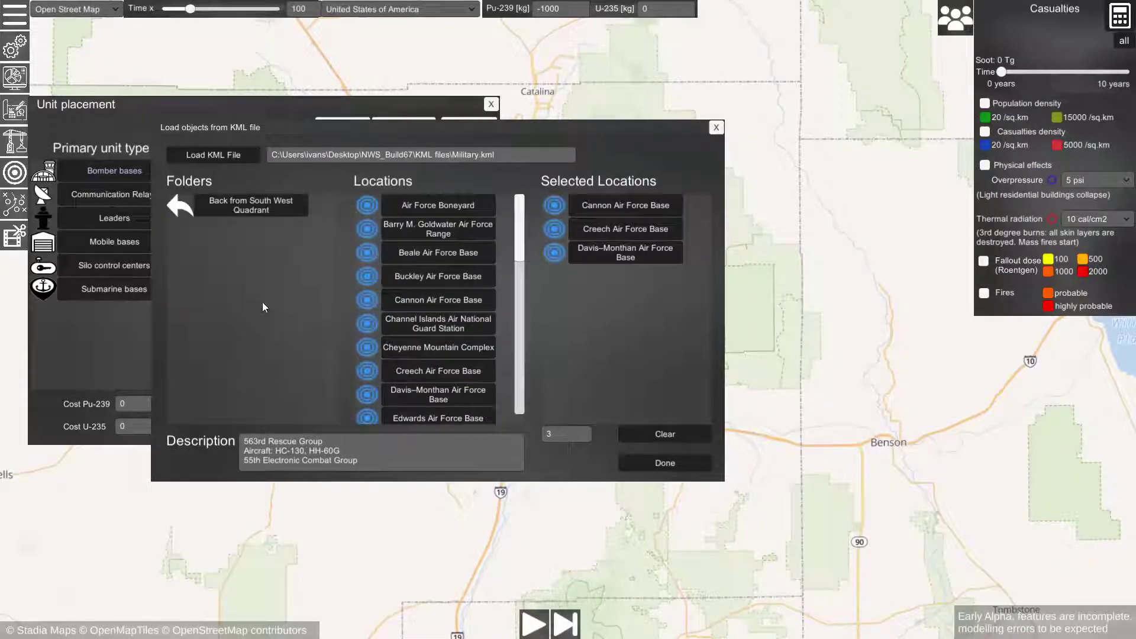
pyautogui.click(664, 435)
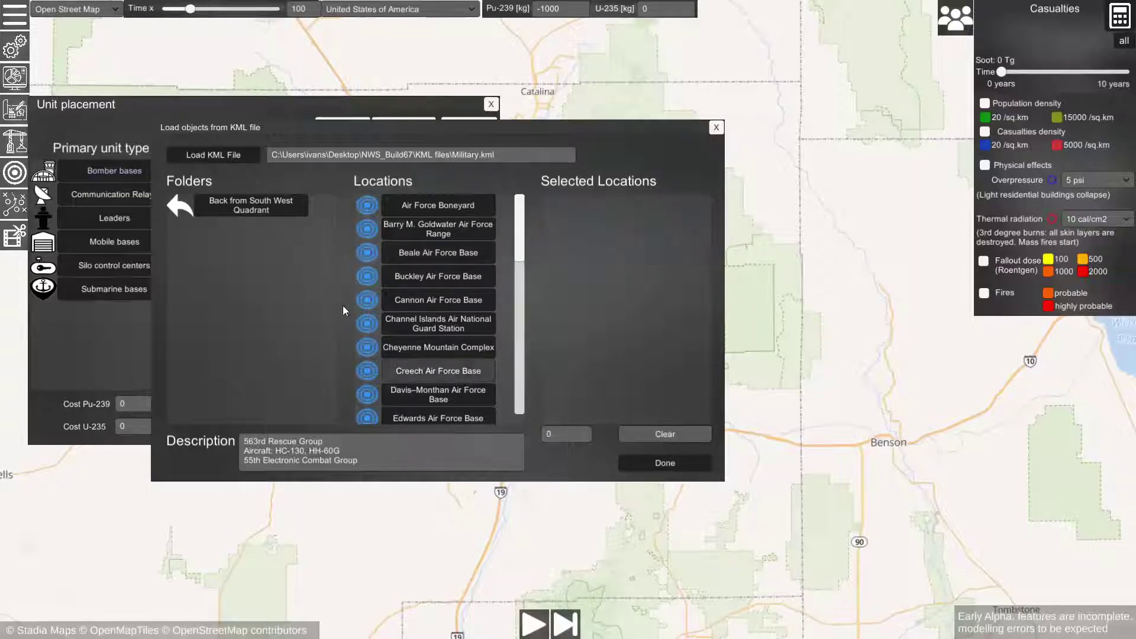
pyautogui.doubleClick(428, 258)
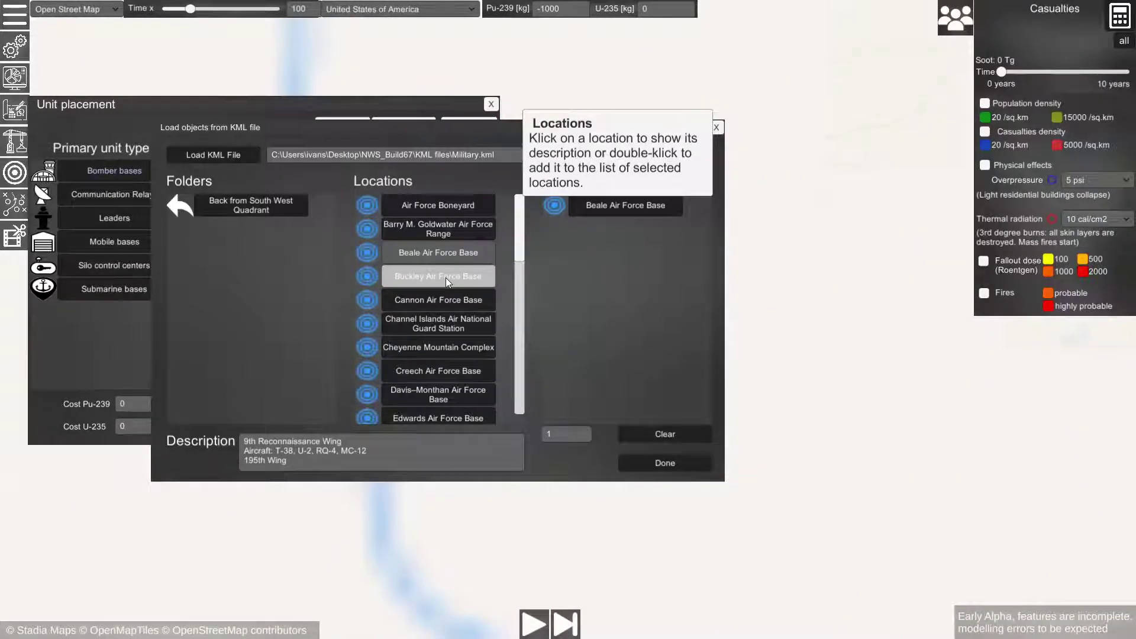
pyautogui.doubleClick(446, 278)
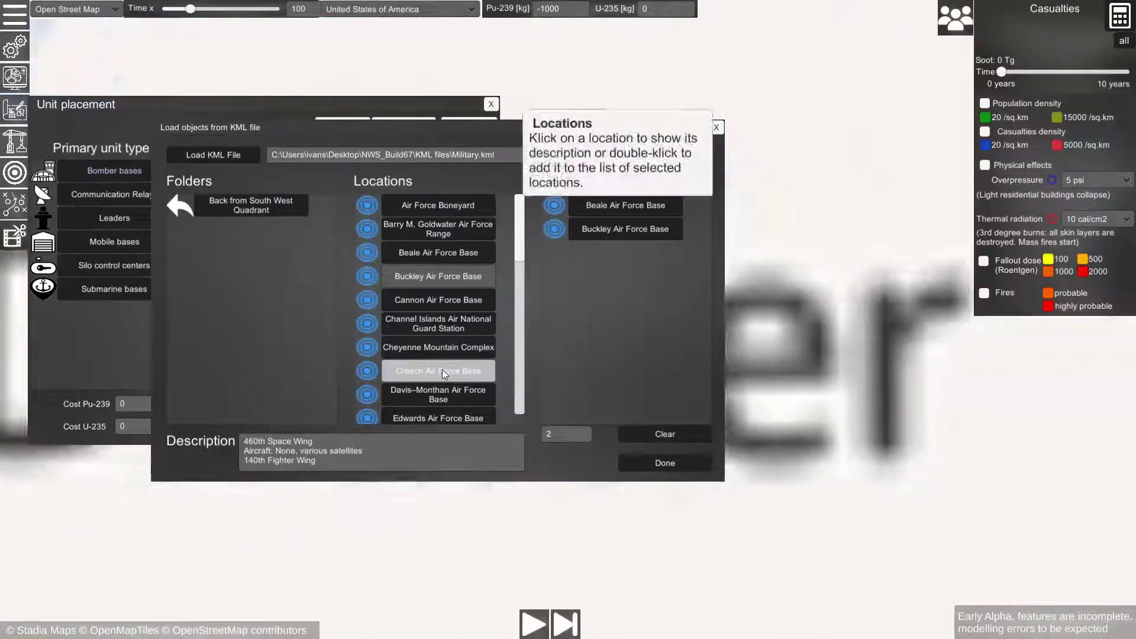
pyautogui.doubleClick(442, 369)
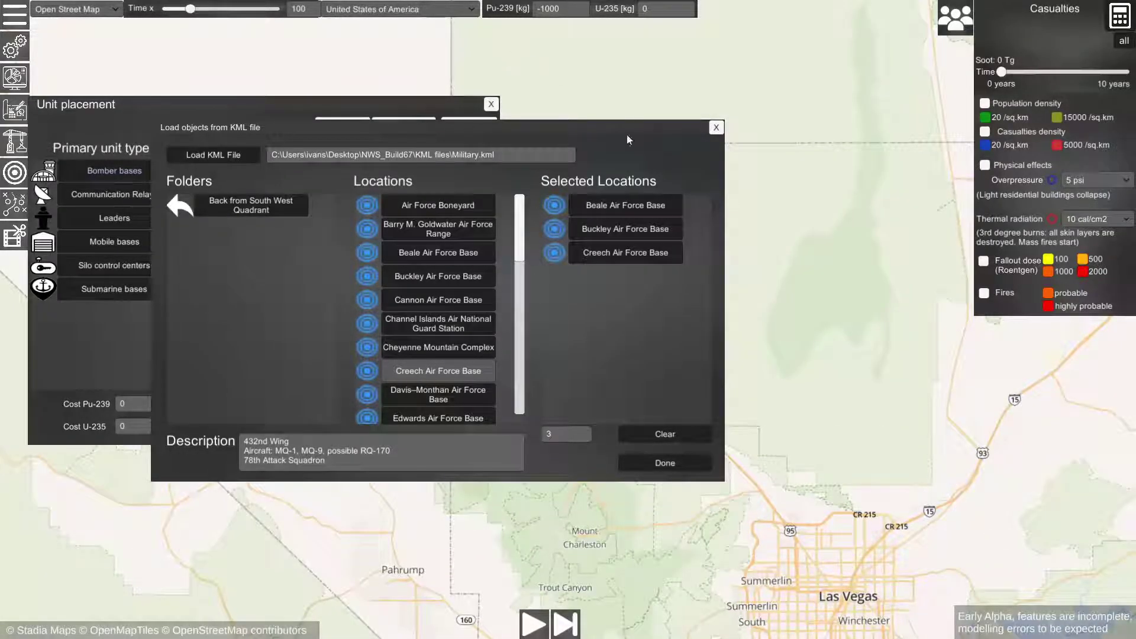
# Place the F35-B12 bomber base at Creech Air Force Base and zoom in on Indian Springs.
pyautogui.click(660, 467)
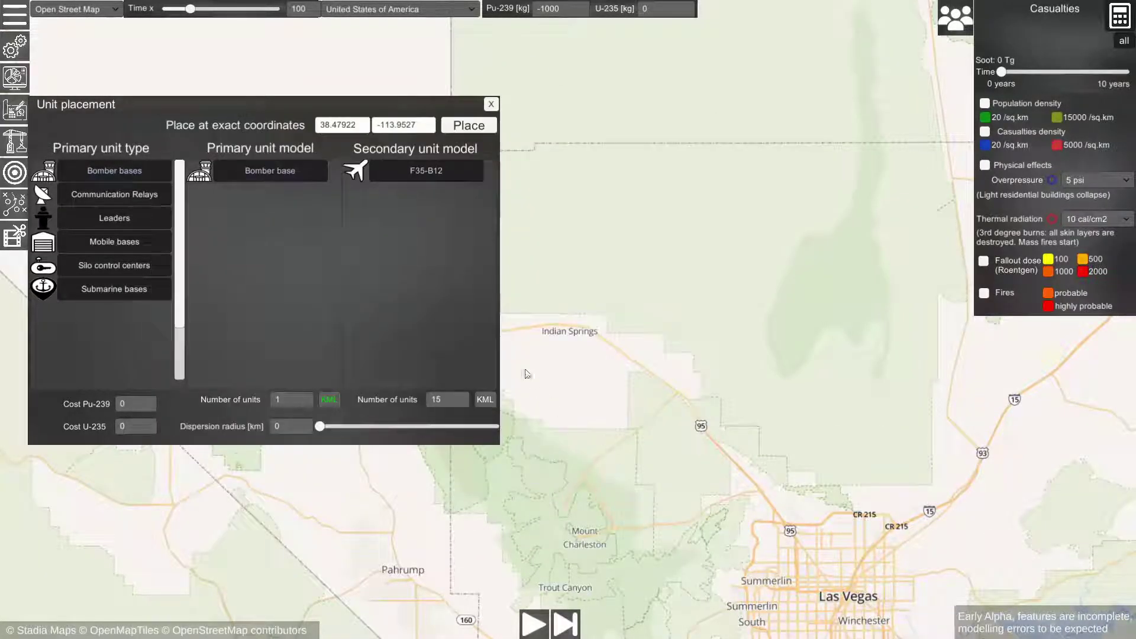
pyautogui.click(484, 128)
pyautogui.scroll(2, 587, 375)
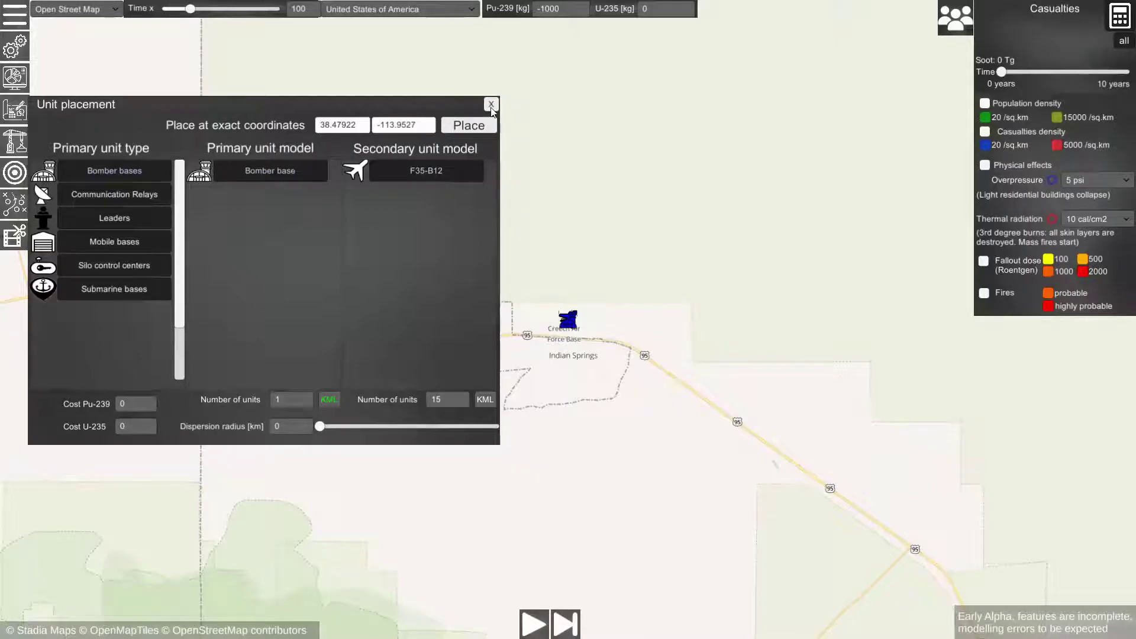
pyautogui.moveTo(370, 115); pyautogui.dragTo(373, 49)
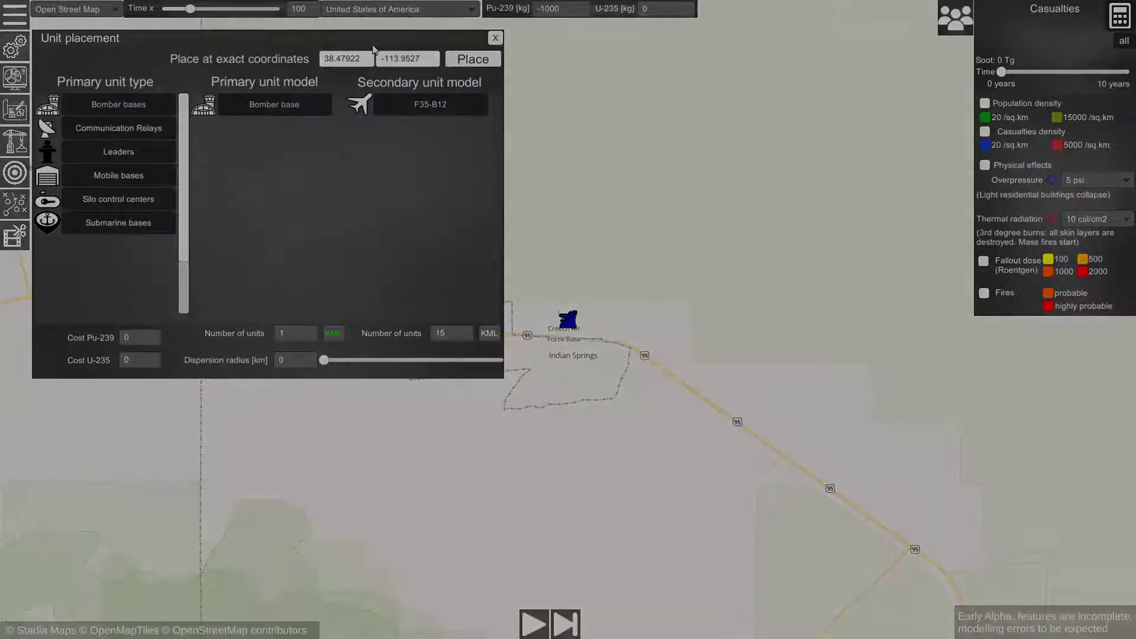